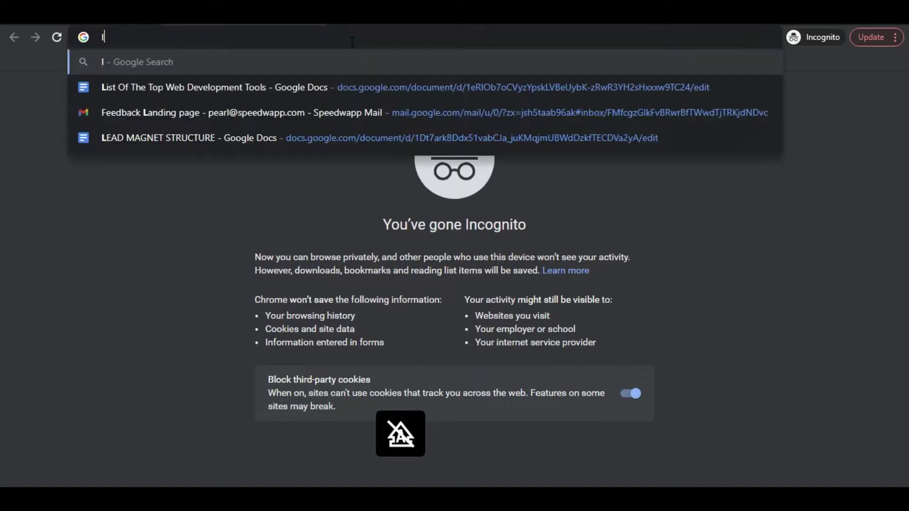
# Open logomakr.com and start a new design
pyautogui.write('gomak')
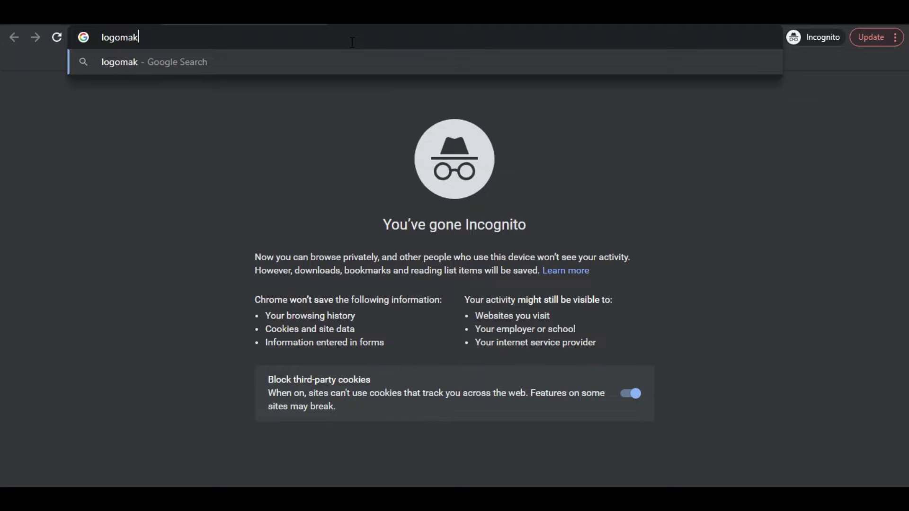
pyautogui.write('r.com')
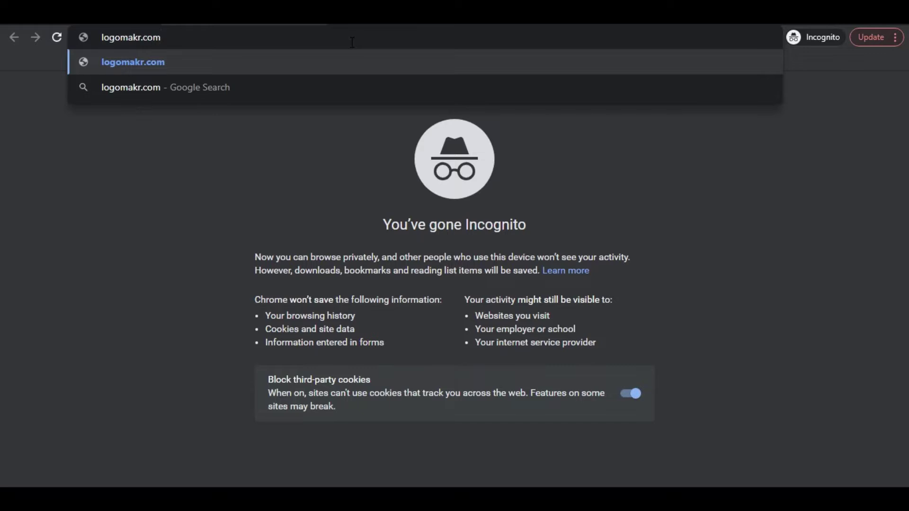
pyautogui.press('Return')
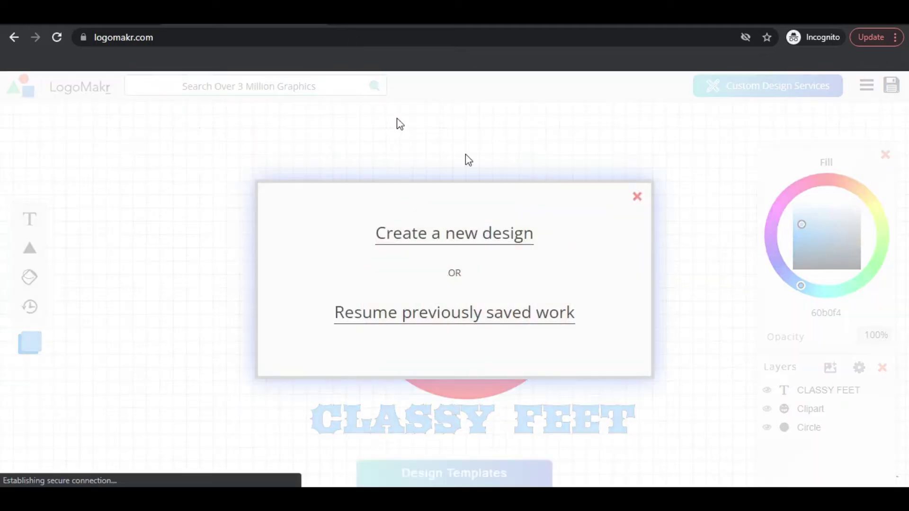
pyautogui.click(500, 236)
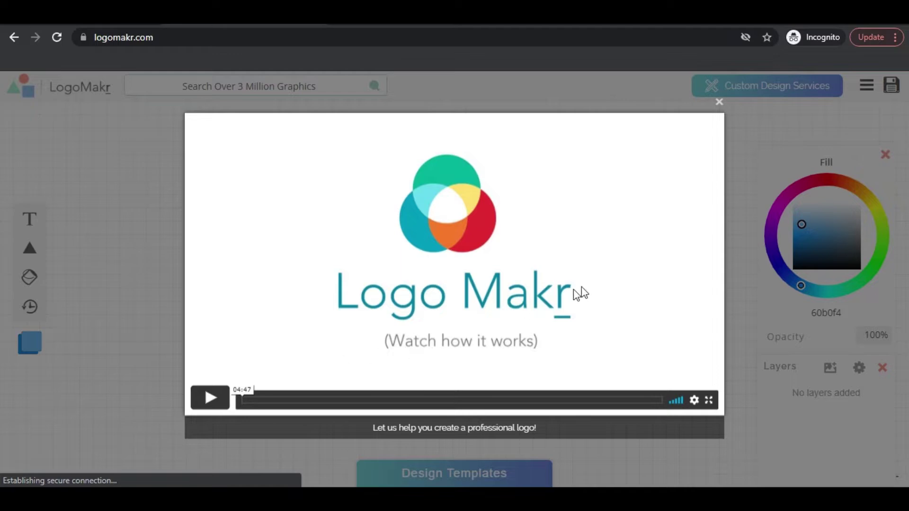
# Close the introductory video and go through the three-part guided tour to its end
pyautogui.click(720, 103)
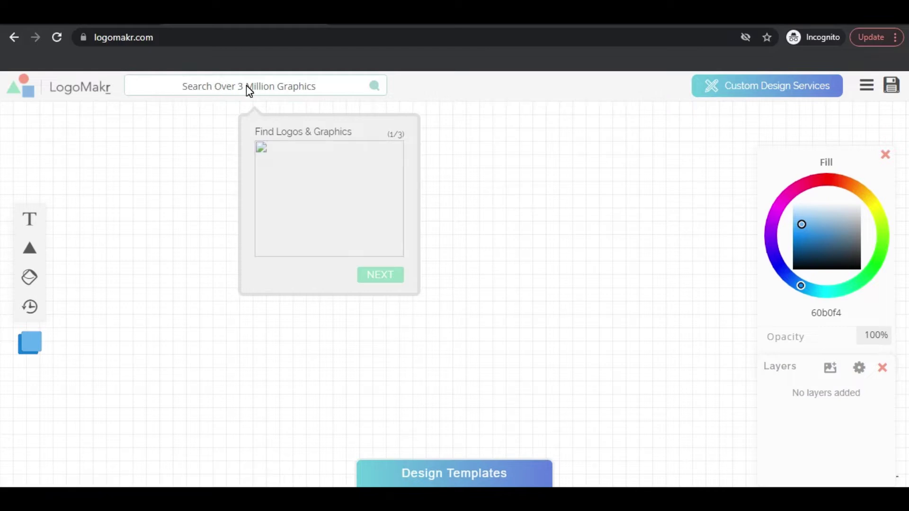
pyautogui.click(397, 277)
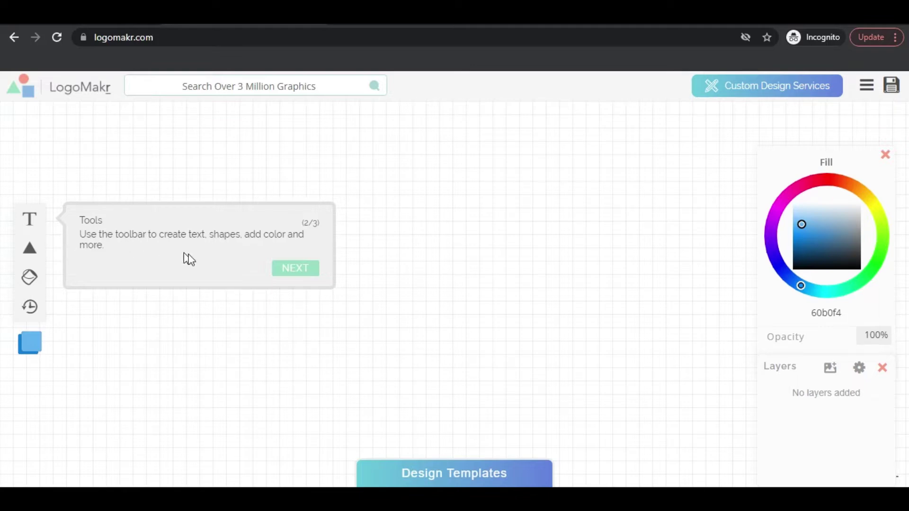
pyautogui.click(285, 271)
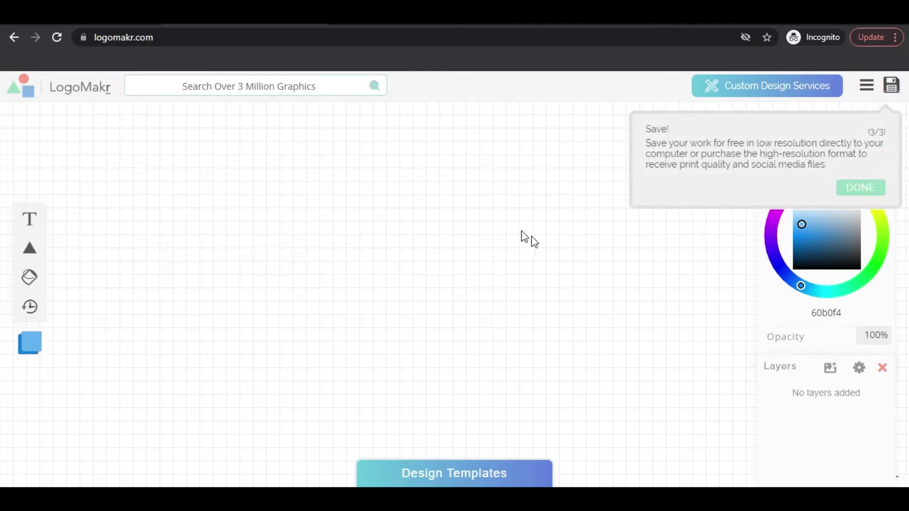
pyautogui.click(878, 192)
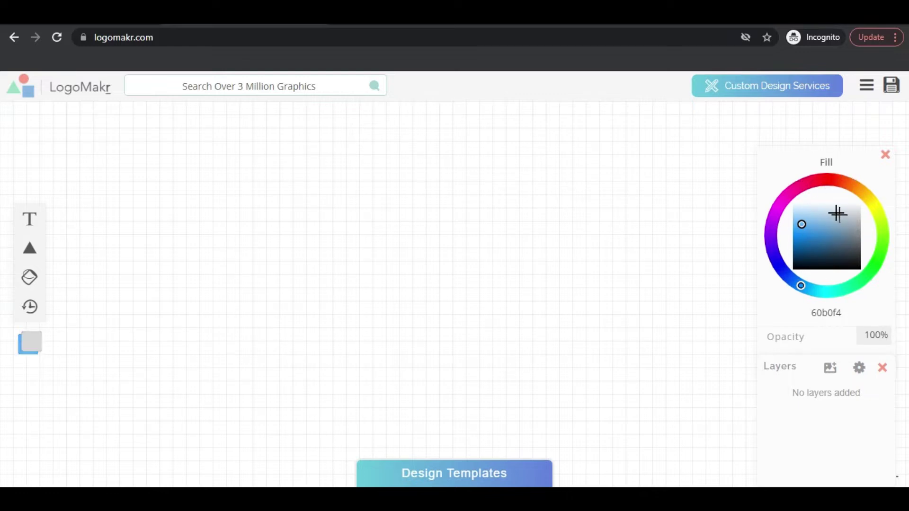
# Search the graphics library for "ladies shoes" and add the solid black pointed stiletto to the canvas
pyautogui.click(317, 85)
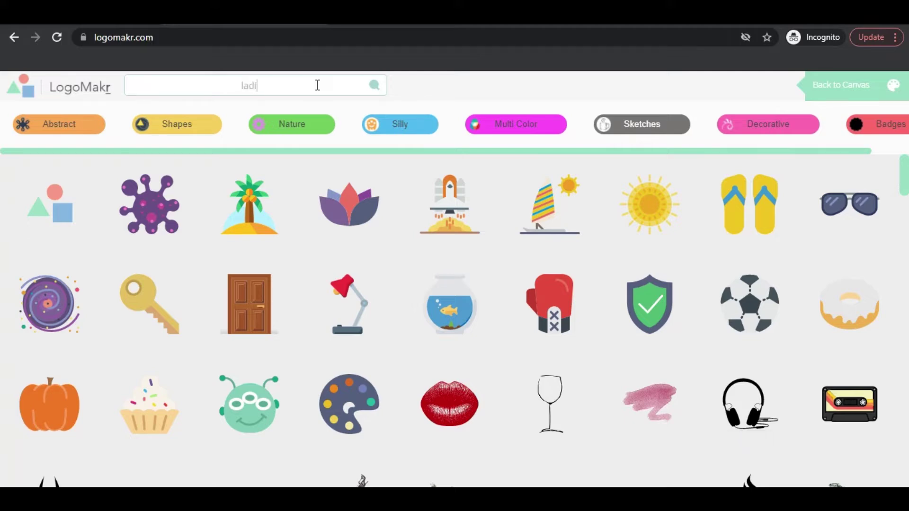
pyautogui.write('ladies shoes')
pyautogui.press('Return')
pyautogui.scroll(-7, 487, 264)
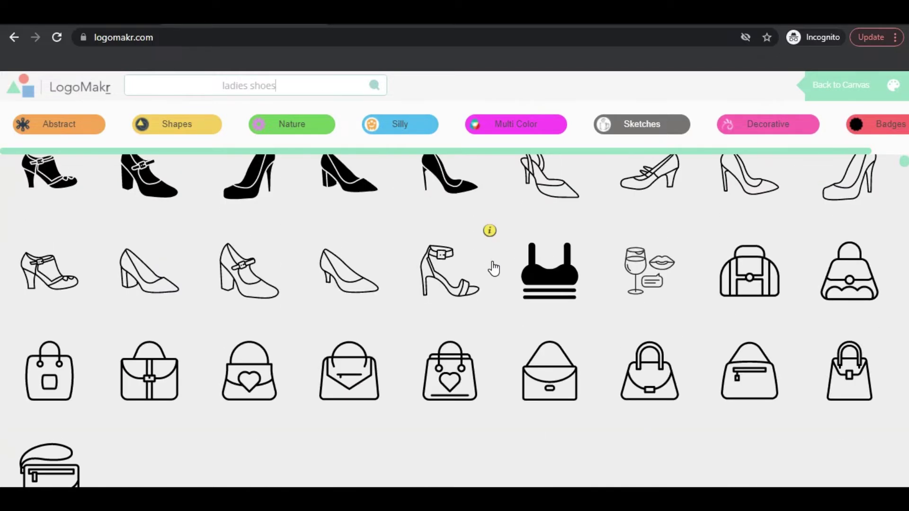
pyautogui.scroll(3, 478, 261)
pyautogui.scroll(-2, 469, 280)
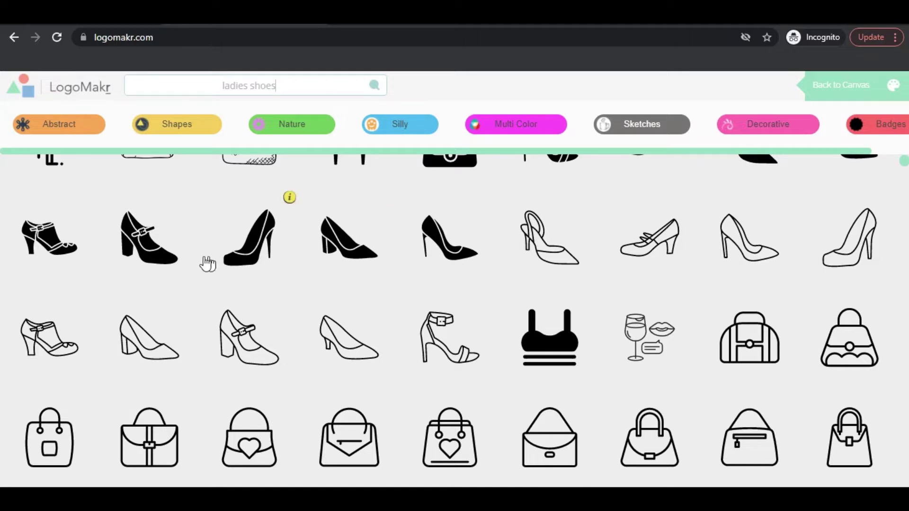
pyautogui.click(450, 244)
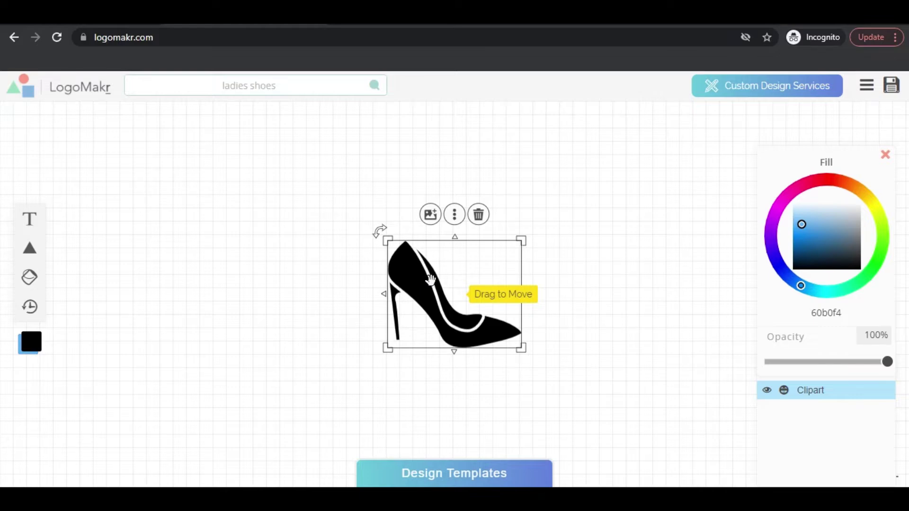
# Shrink the shoe graphic slightly and place it a little above the middle of the canvas
pyautogui.moveTo(430, 280); pyautogui.dragTo(390, 263)
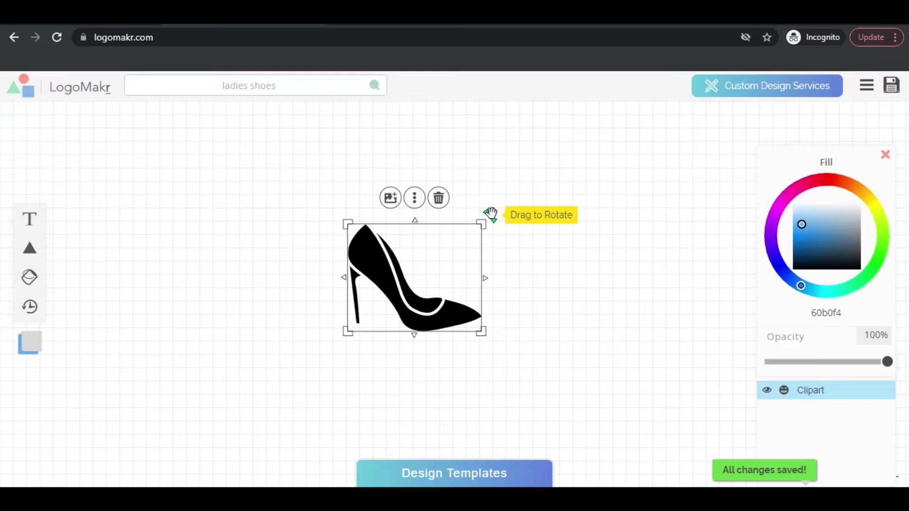
pyautogui.moveTo(490, 213)
pyautogui.mouseDown()
pyautogui.moveTo(497, 232)
pyautogui.moveTo(495, 208)
pyautogui.moveTo(483, 203)
pyautogui.moveTo(493, 246)
pyautogui.moveTo(480, 288)
pyautogui.moveTo(426, 304)
pyautogui.moveTo(503, 325)
pyautogui.moveTo(535, 286)
pyautogui.moveTo(502, 205)
pyautogui.mouseUp()
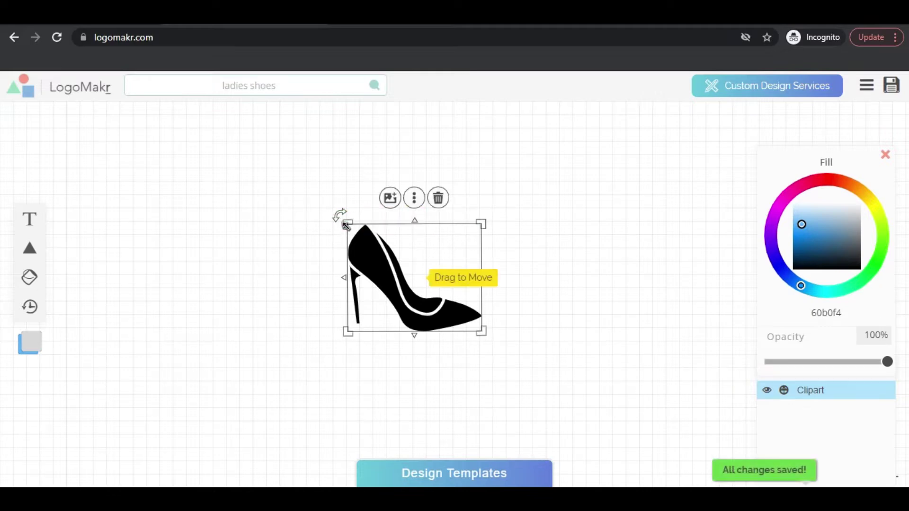
pyautogui.moveTo(346, 225); pyautogui.dragTo(365, 256)
pyautogui.moveTo(423, 280); pyautogui.dragTo(431, 239)
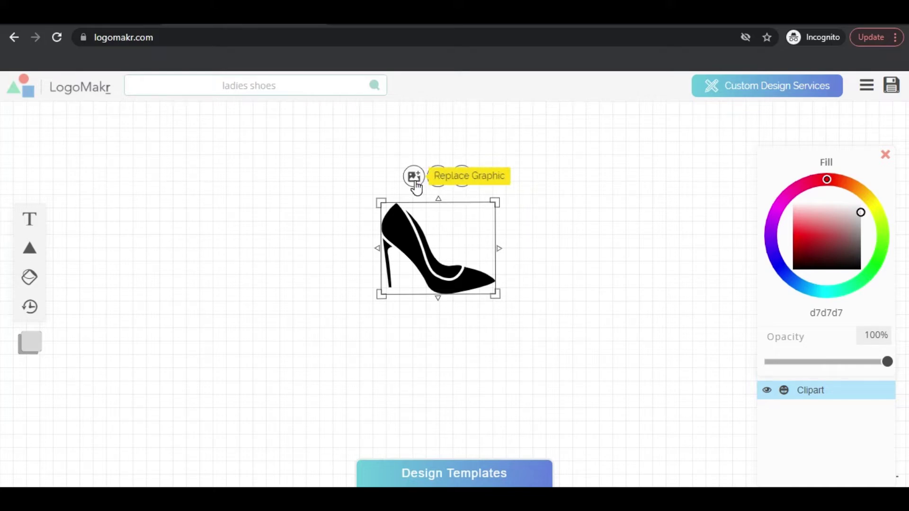
# Browse the replacement graphics offered for the shoe and examine its object options for ordering, copying and flipping
pyautogui.click(415, 184)
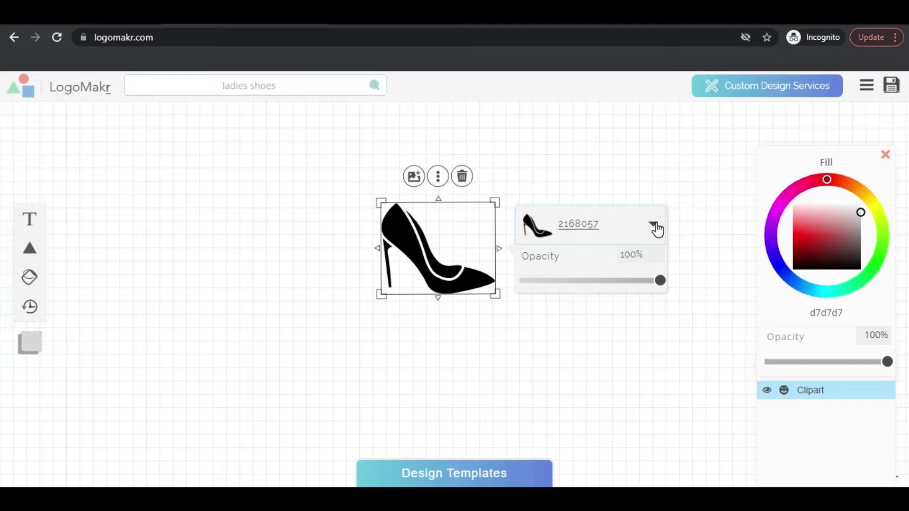
pyautogui.click(654, 226)
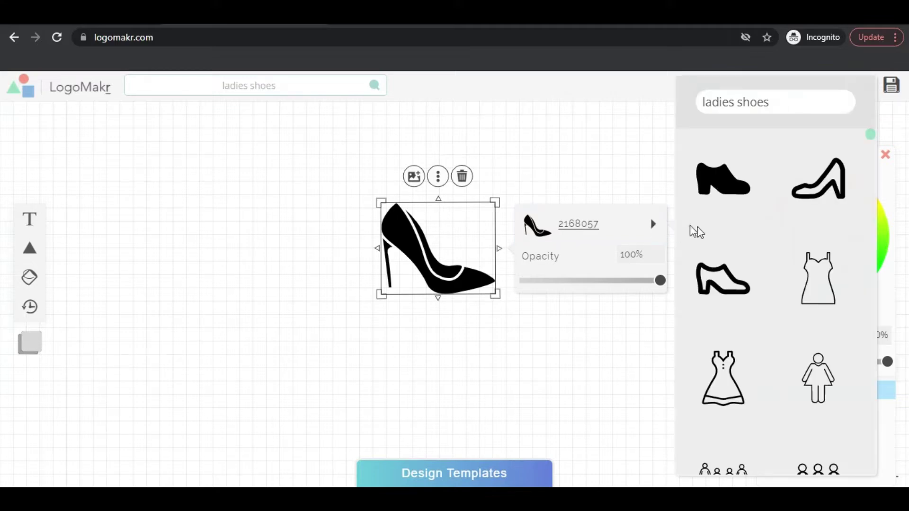
pyautogui.scroll(-10, 755, 210)
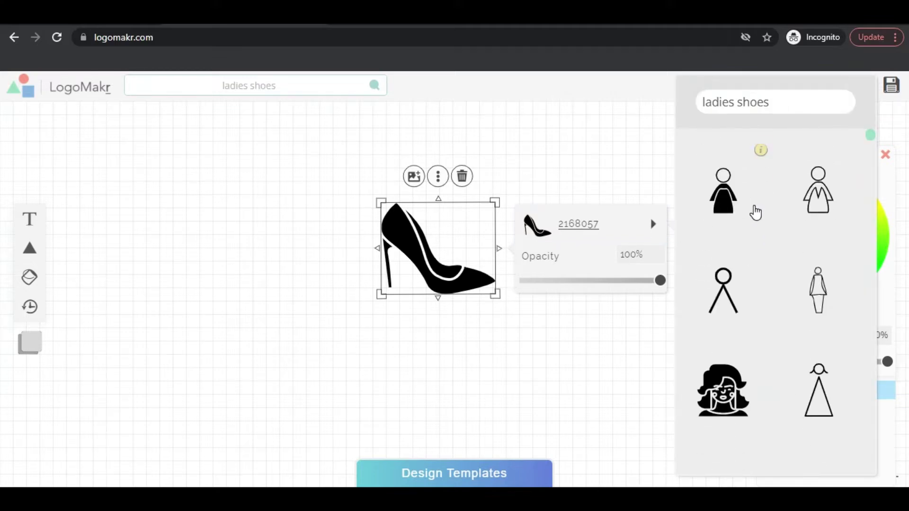
pyautogui.scroll(-10, 755, 217)
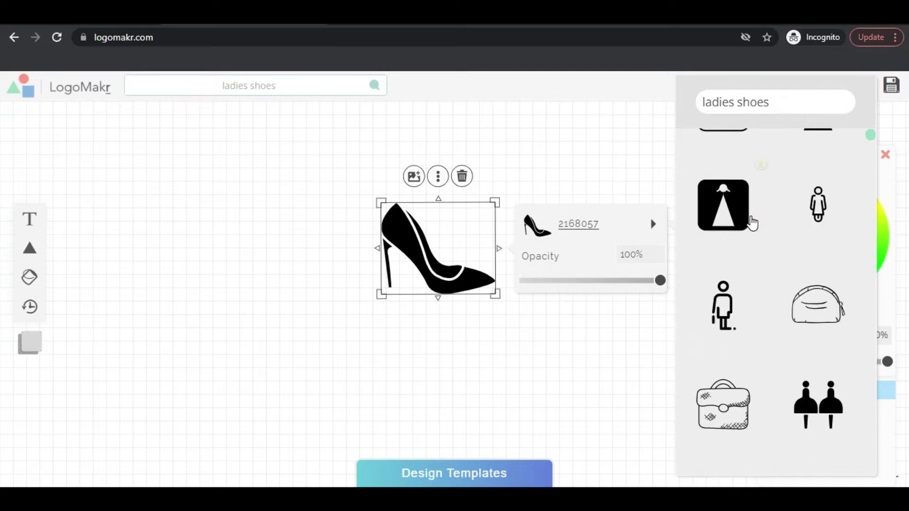
pyautogui.scroll(-2, 753, 219)
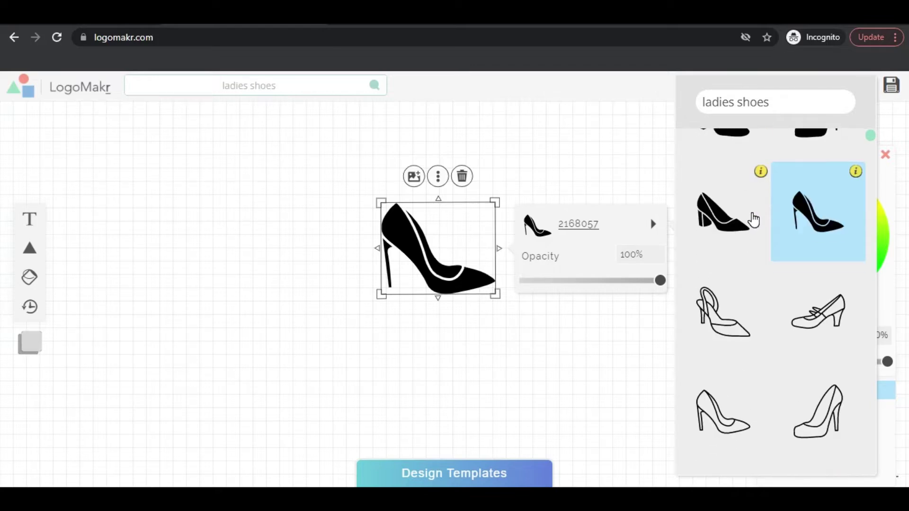
pyautogui.scroll(-6, 754, 218)
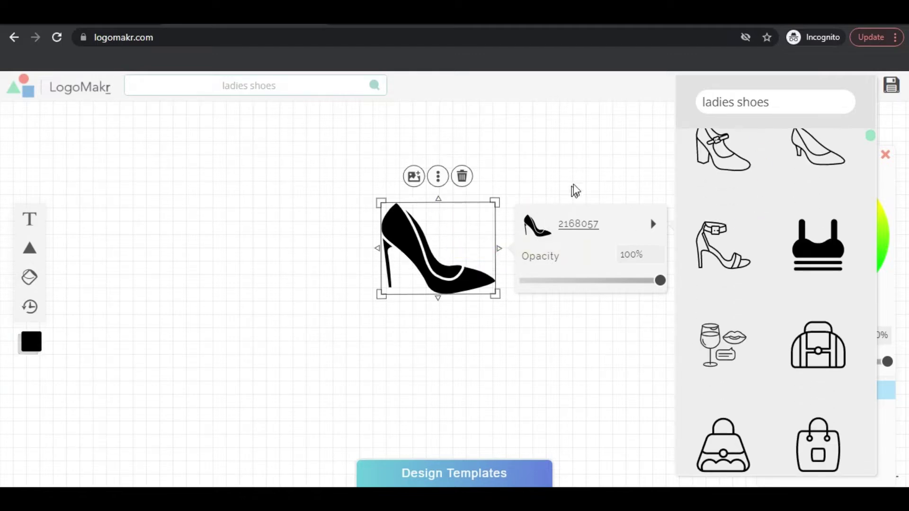
pyautogui.click(615, 168)
pyautogui.click(397, 256)
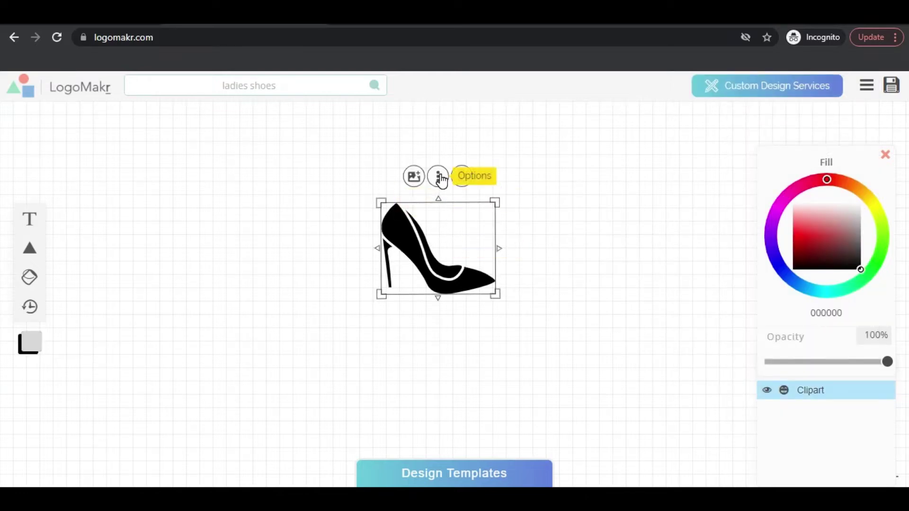
pyautogui.click(439, 179)
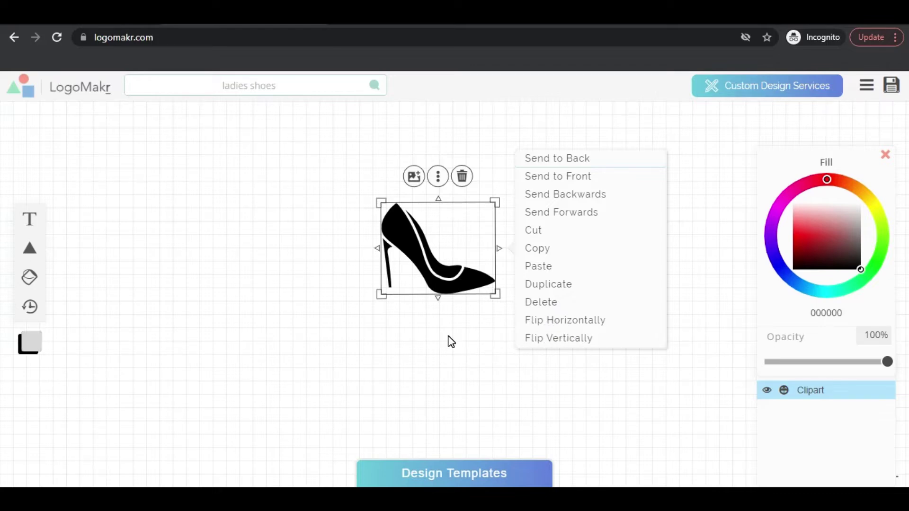
pyautogui.click(451, 342)
pyautogui.click(448, 284)
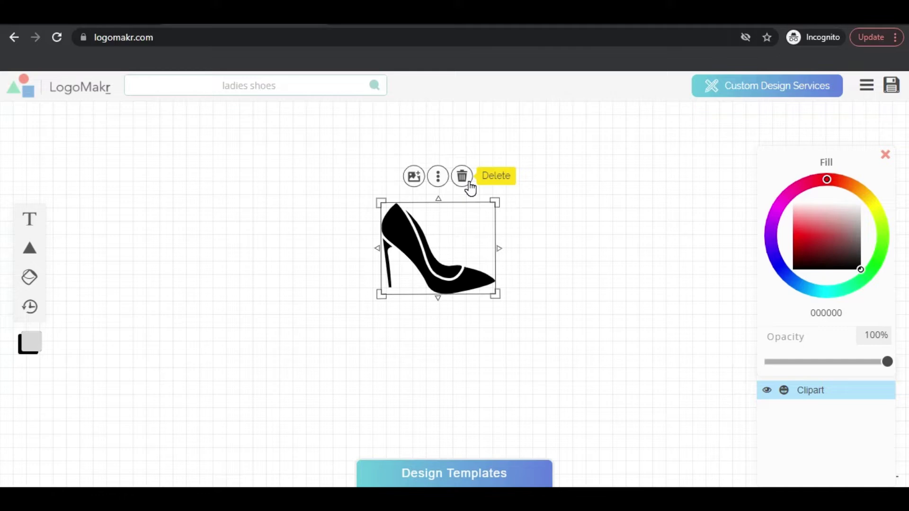
pyautogui.click(582, 159)
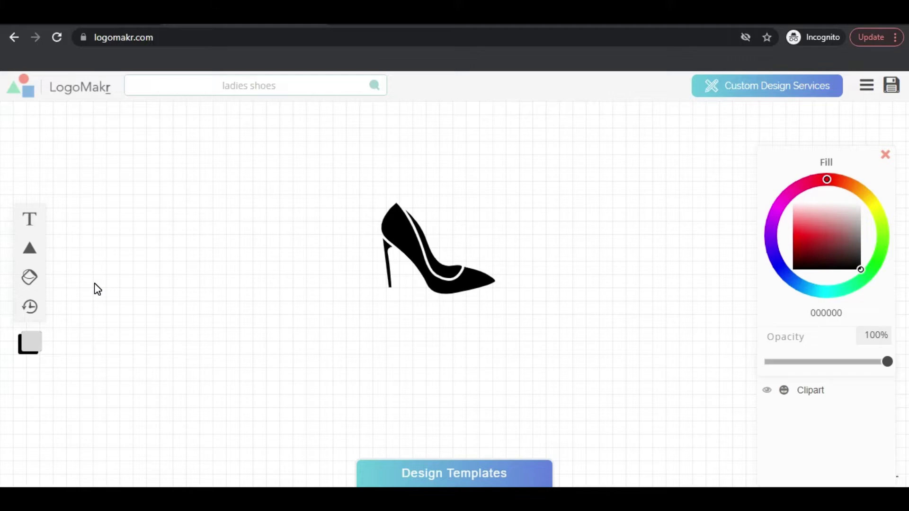
# Add a circle, enlarge it to surround the shoe, and send it to the back
pyautogui.moveTo(17, 255)
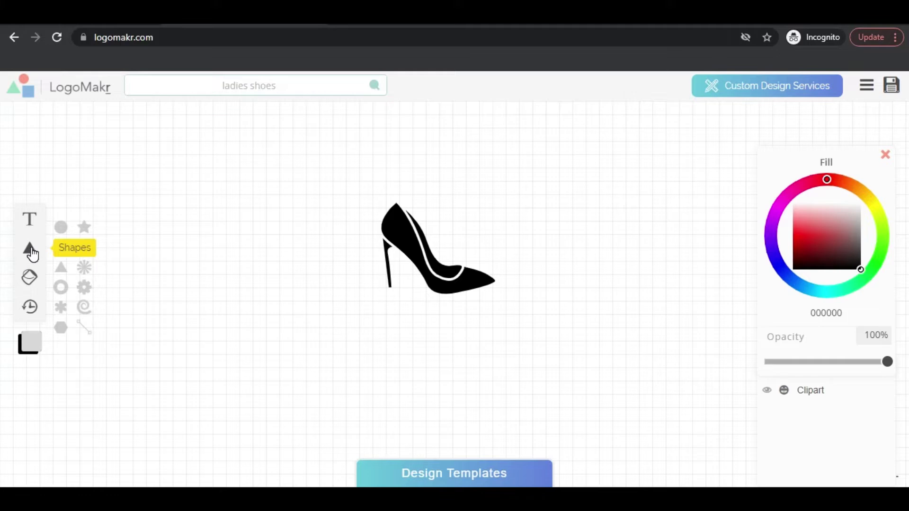
pyautogui.click(62, 228)
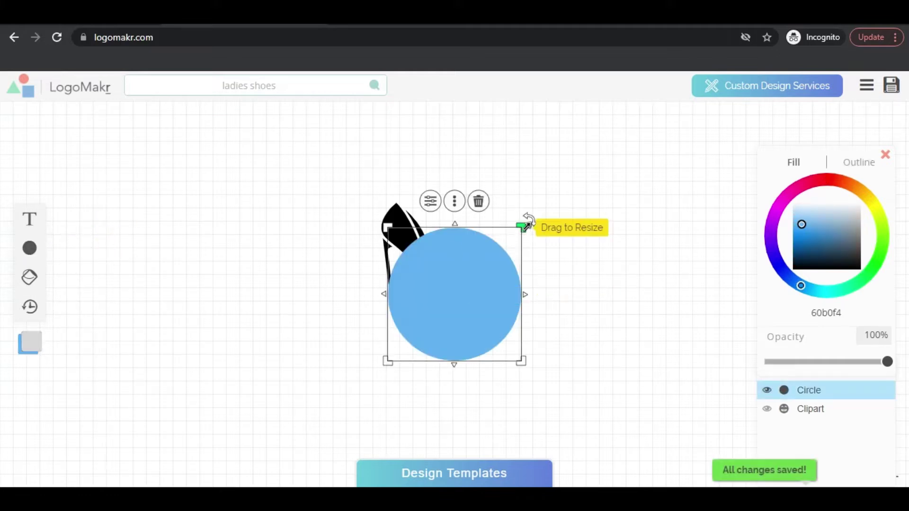
pyautogui.moveTo(522, 226); pyautogui.dragTo(605, 192)
pyautogui.moveTo(491, 219); pyautogui.dragTo(445, 227)
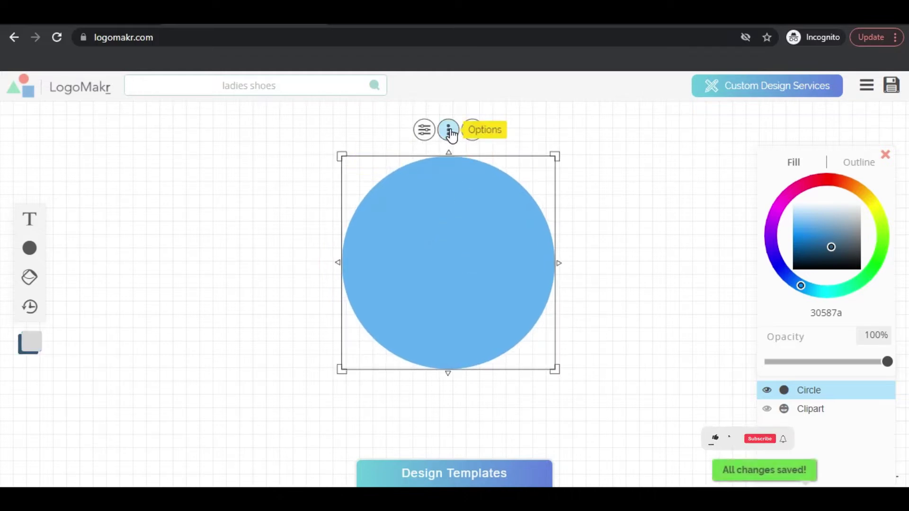
pyautogui.click(451, 135)
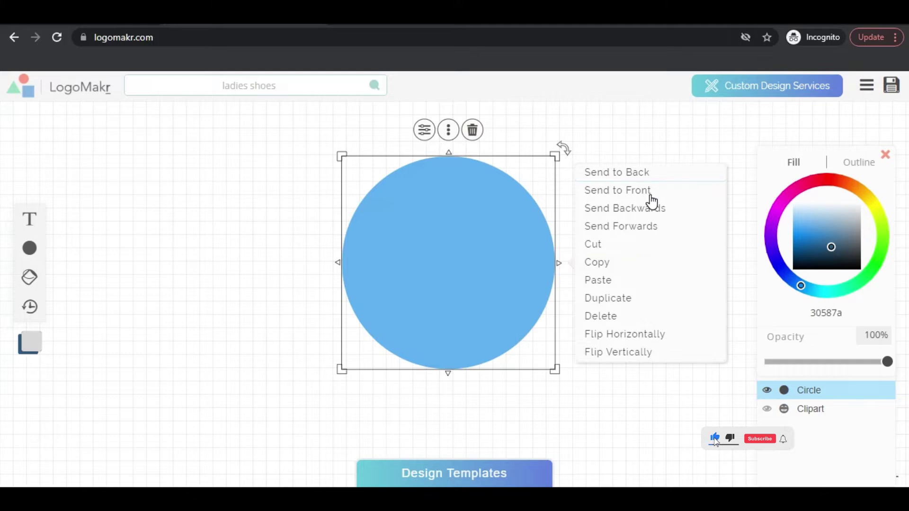
pyautogui.click(650, 173)
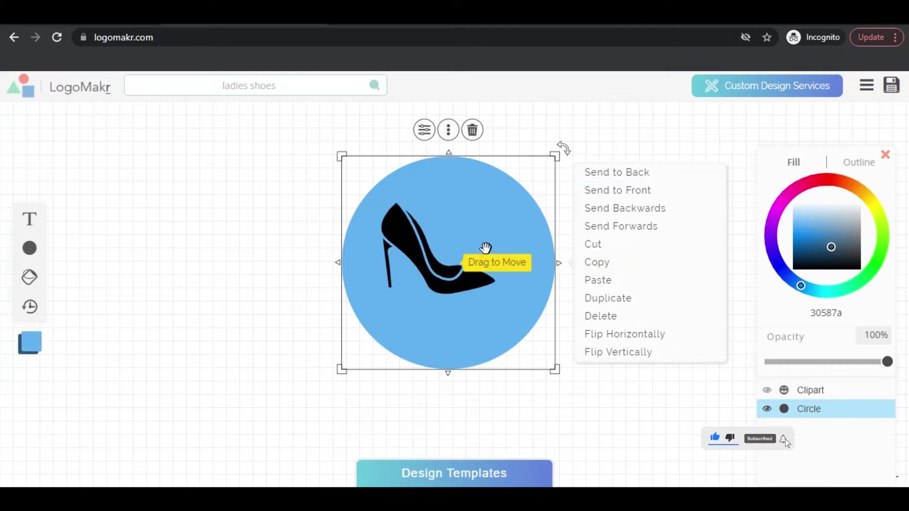
# Centre the shoe graphic inside the blue circle
pyautogui.click(424, 263)
pyautogui.moveTo(424, 263); pyautogui.dragTo(449, 282)
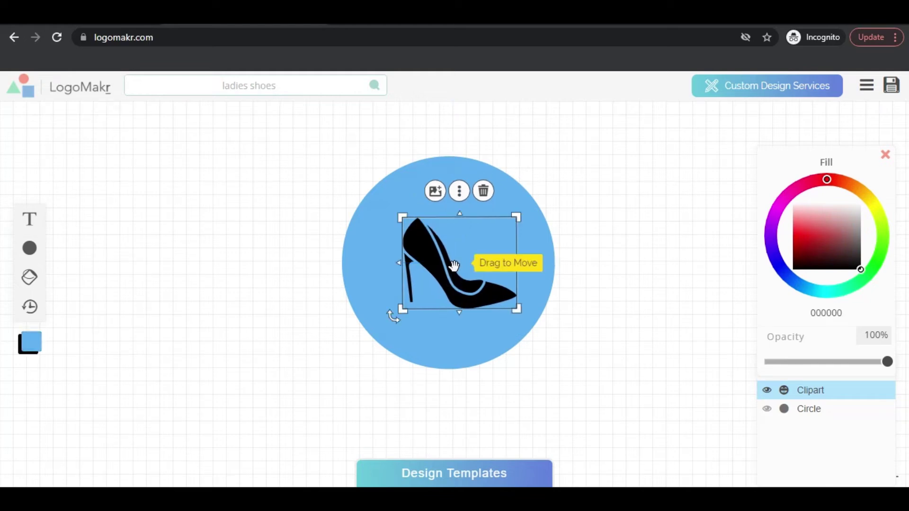
pyautogui.moveTo(437, 262); pyautogui.dragTo(425, 261)
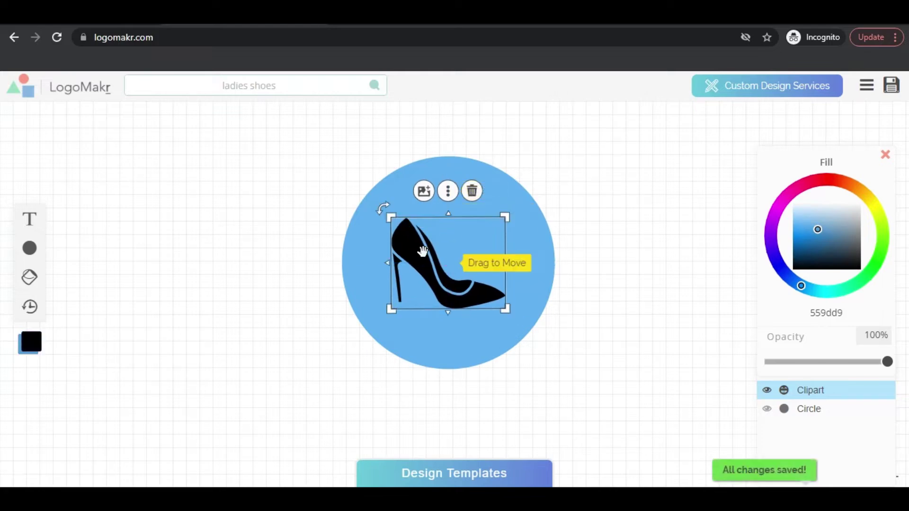
pyautogui.click(466, 362)
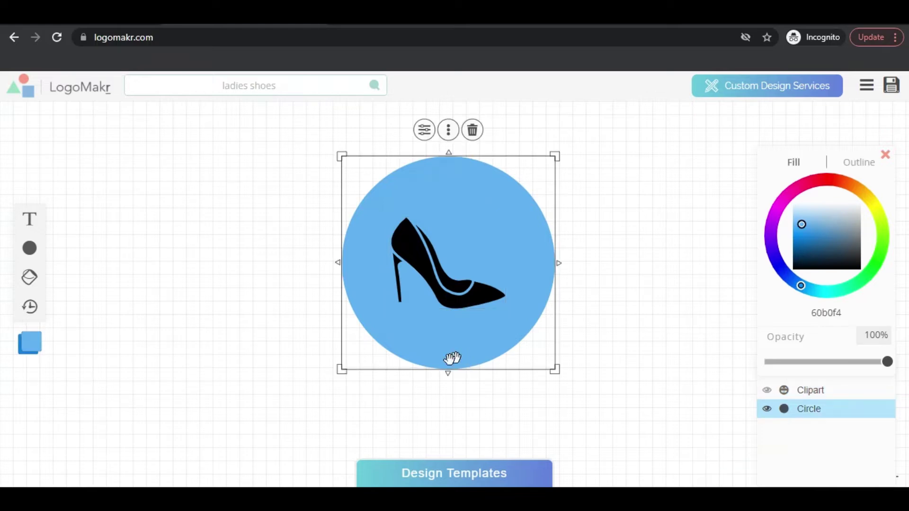
pyautogui.click(249, 359)
pyautogui.click(510, 263)
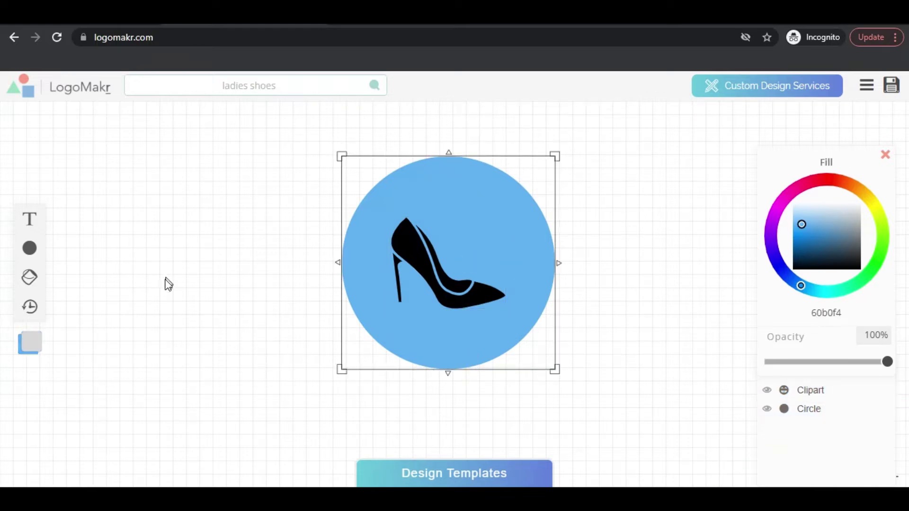
# Add a text label reading CLASSY FEET just below the blue circle
pyautogui.moveTo(29, 220)
pyautogui.click(34, 222)
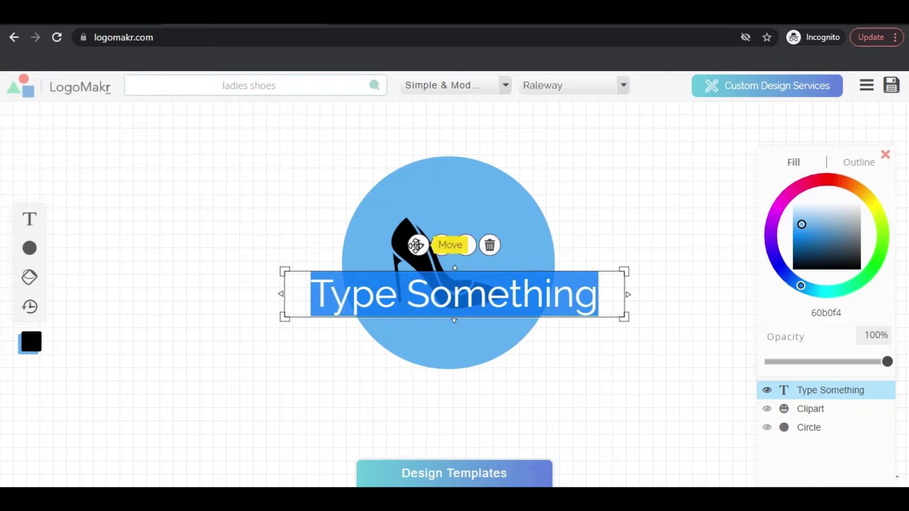
pyautogui.moveTo(418, 243); pyautogui.dragTo(424, 348)
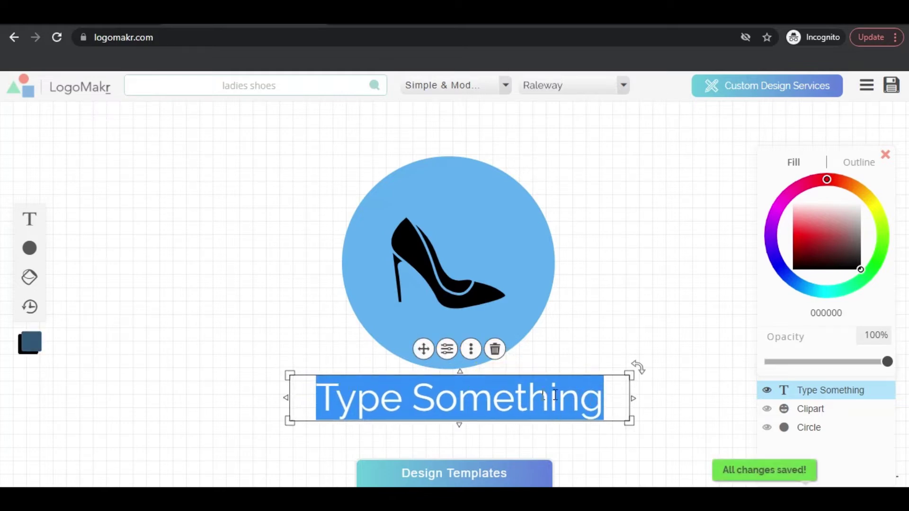
pyautogui.press('BackSpace')
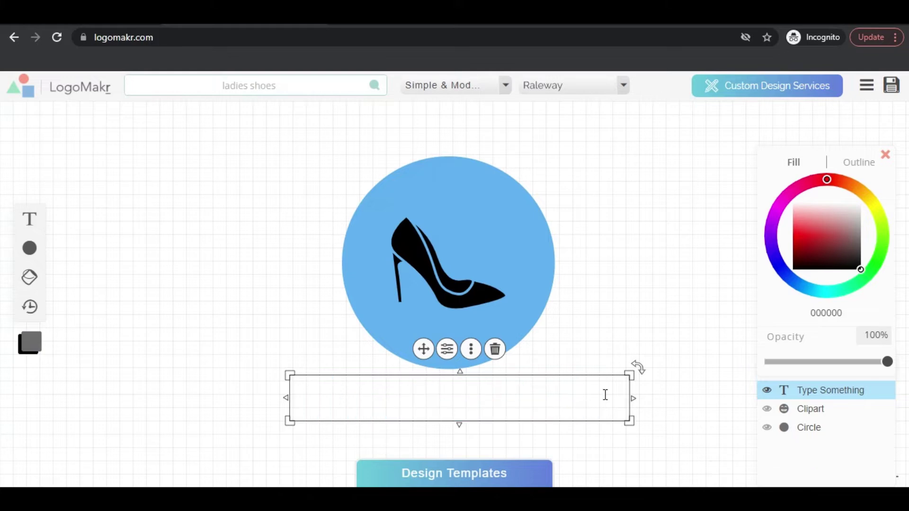
pyautogui.press('capslock')
pyautogui.write('F')
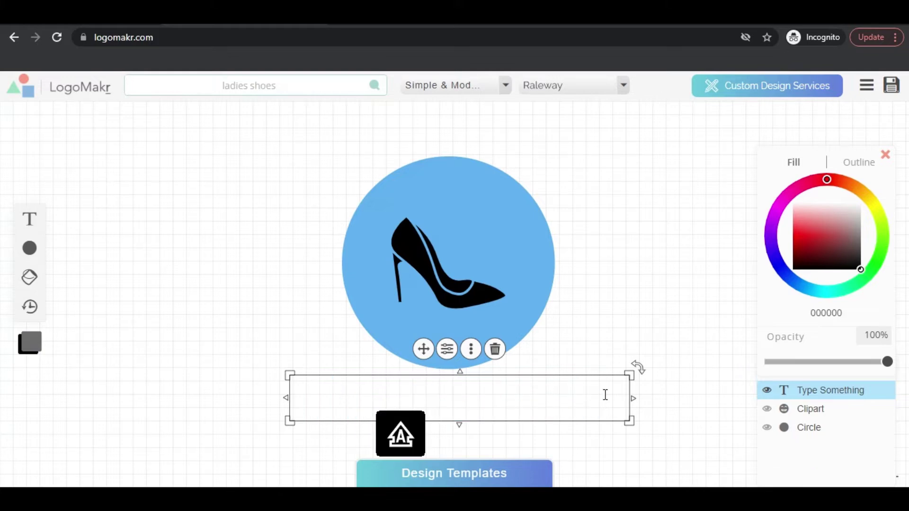
pyautogui.write('CLASSY')
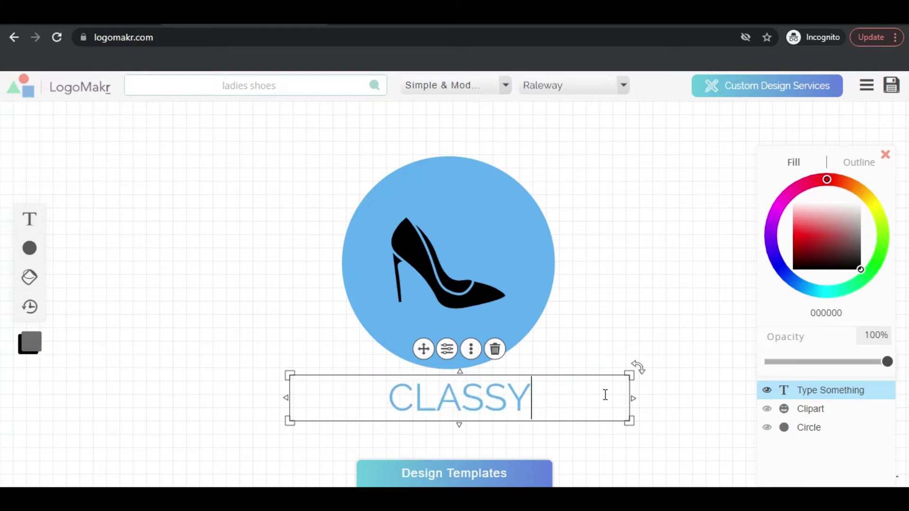
pyautogui.write(' FEEY')
pyautogui.press('BackSpace')
pyautogui.write('T')
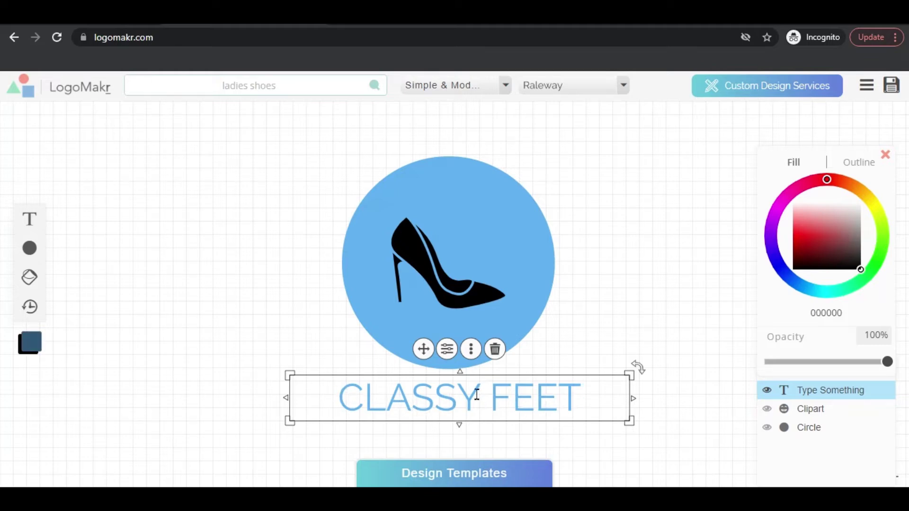
# Make the CLASSY FEET text bold with line width 0px, line height 1.01em, letter spacing 0.02em and word spacing 0.05em
pyautogui.click(447, 358)
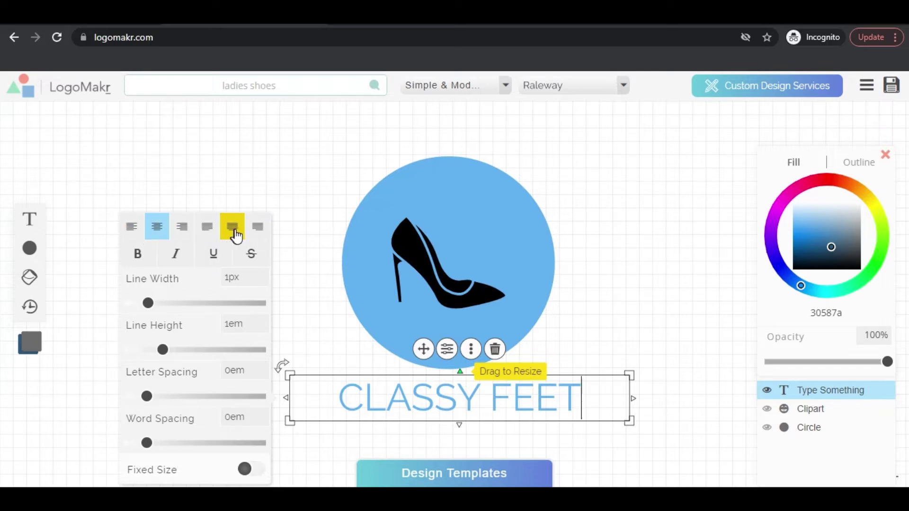
pyautogui.click(142, 265)
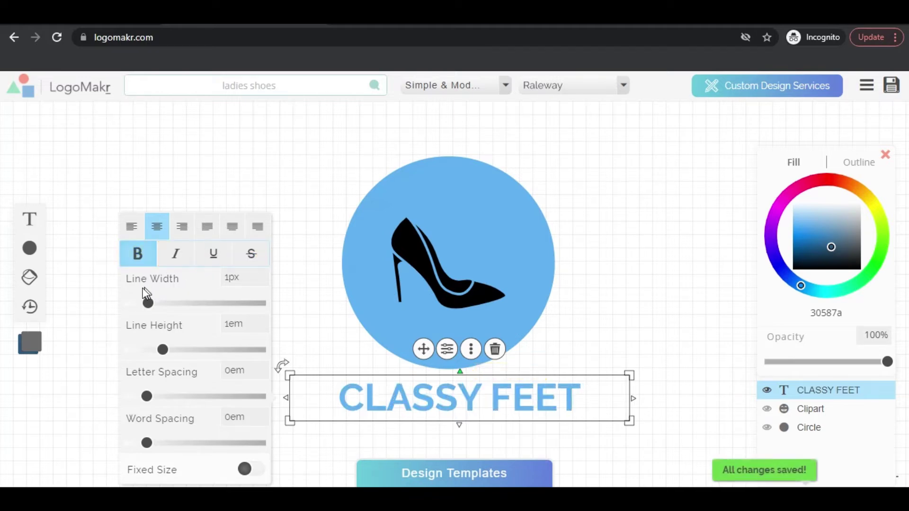
pyautogui.moveTo(149, 305); pyautogui.dragTo(127, 321)
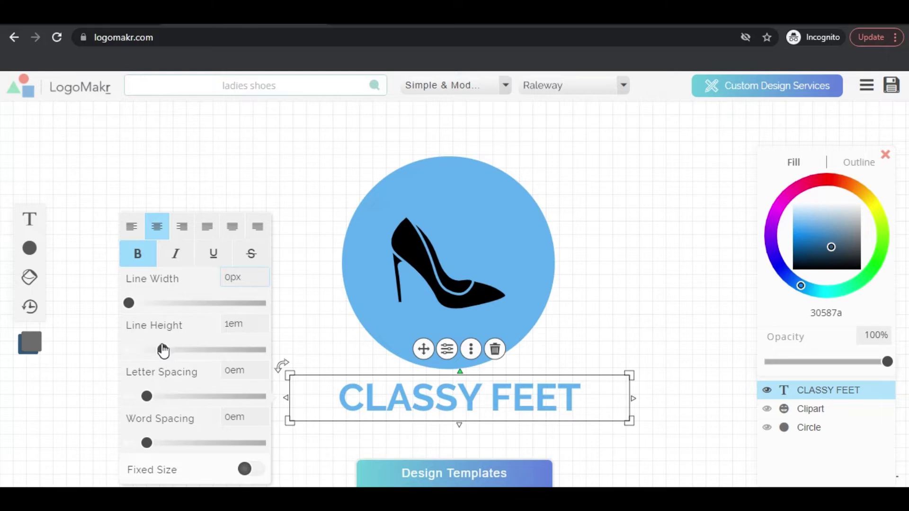
pyautogui.moveTo(161, 350)
pyautogui.mouseDown()
pyautogui.moveTo(176, 349)
pyautogui.moveTo(137, 357)
pyautogui.moveTo(163, 361)
pyautogui.mouseUp()
pyautogui.moveTo(149, 400)
pyautogui.mouseDown()
pyautogui.moveTo(255, 399)
pyautogui.moveTo(126, 402)
pyautogui.moveTo(147, 403)
pyautogui.mouseUp()
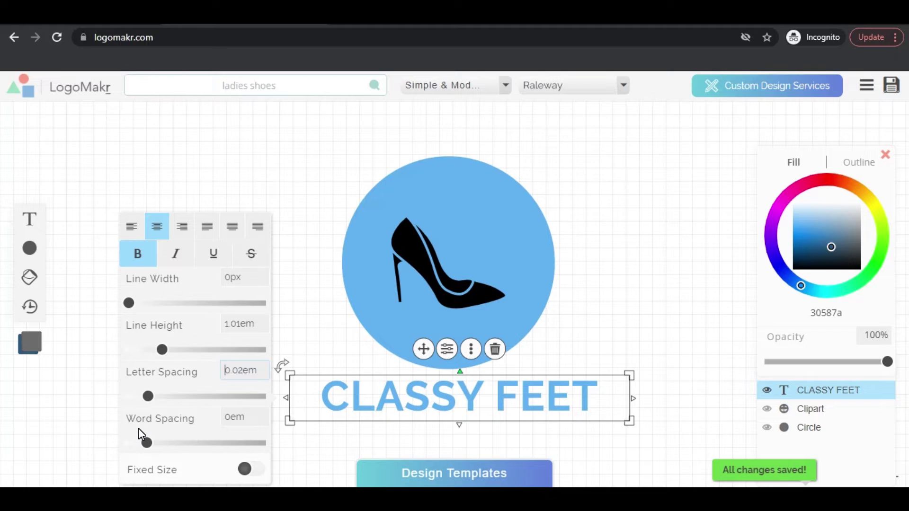
pyautogui.moveTo(147, 443)
pyautogui.mouseDown()
pyautogui.moveTo(241, 443)
pyautogui.moveTo(149, 457)
pyautogui.mouseUp()
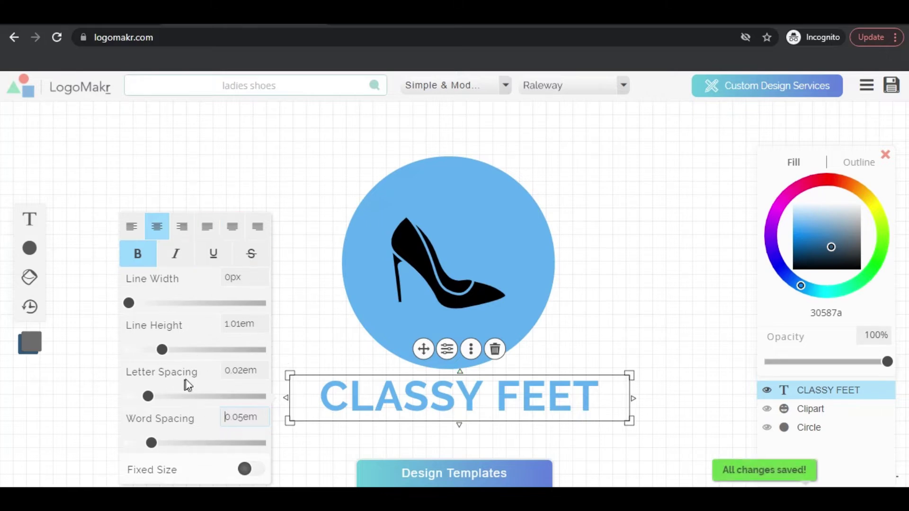
pyautogui.click(390, 328)
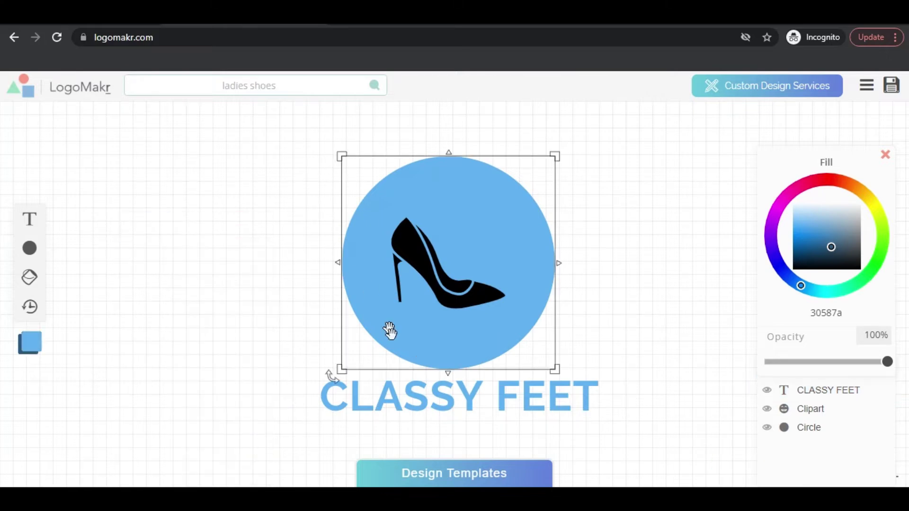
# Switch the CLASSY FEET text to the Fun & Funky font category with the Arbutus font, and browse that category's other fonts
pyautogui.click(412, 397)
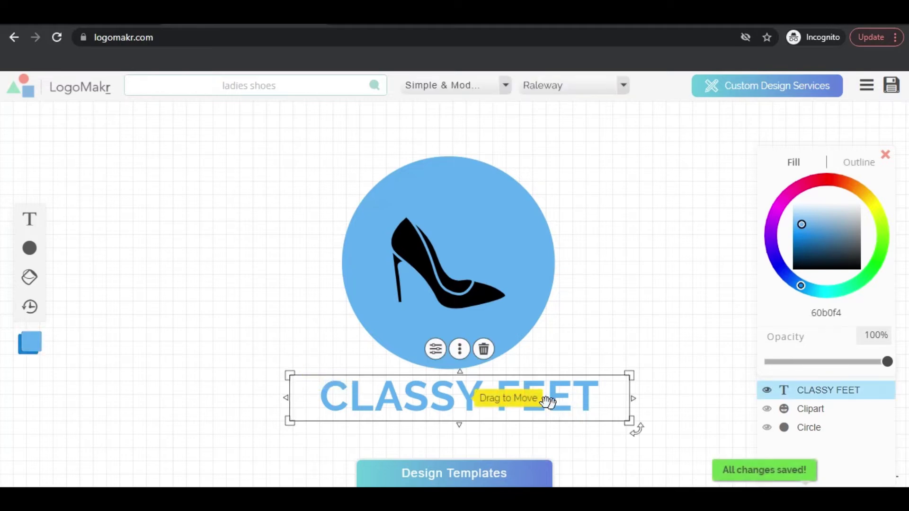
pyautogui.click(505, 87)
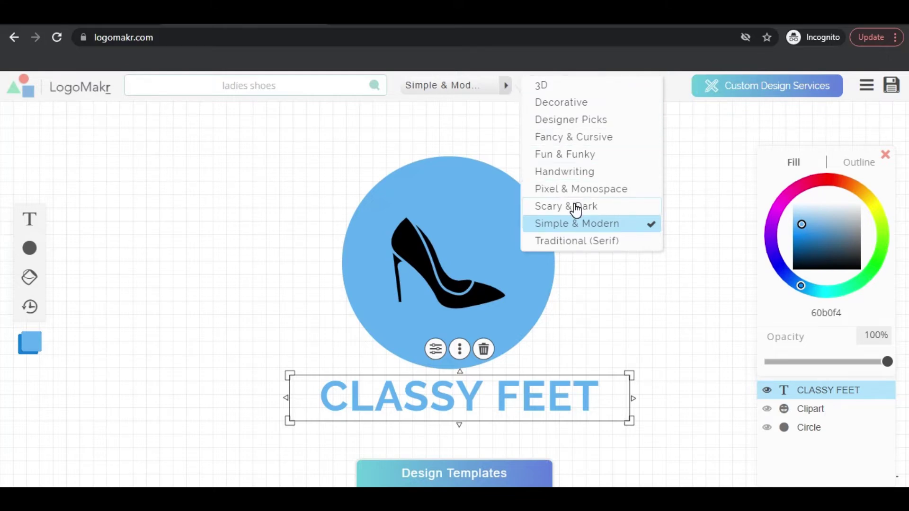
pyautogui.click(598, 161)
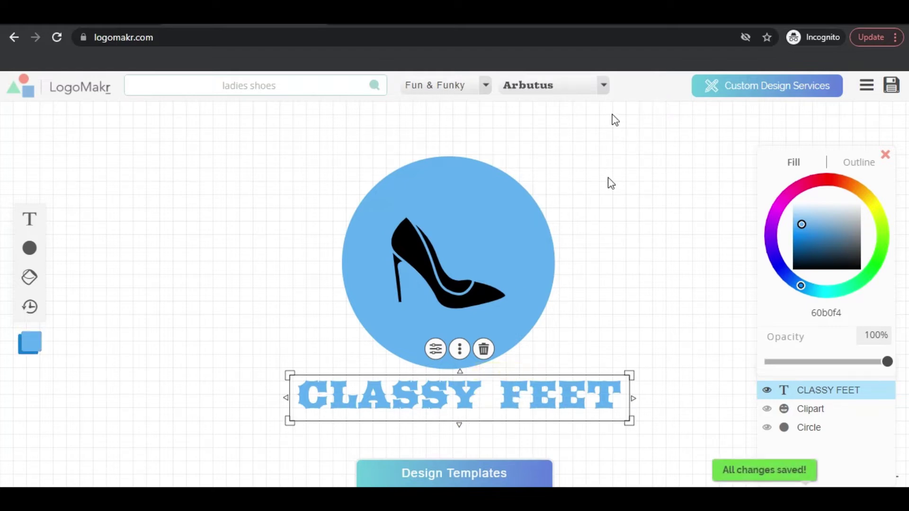
pyautogui.click(604, 88)
pyautogui.scroll(-4, 675, 194)
pyautogui.scroll(-4, 676, 194)
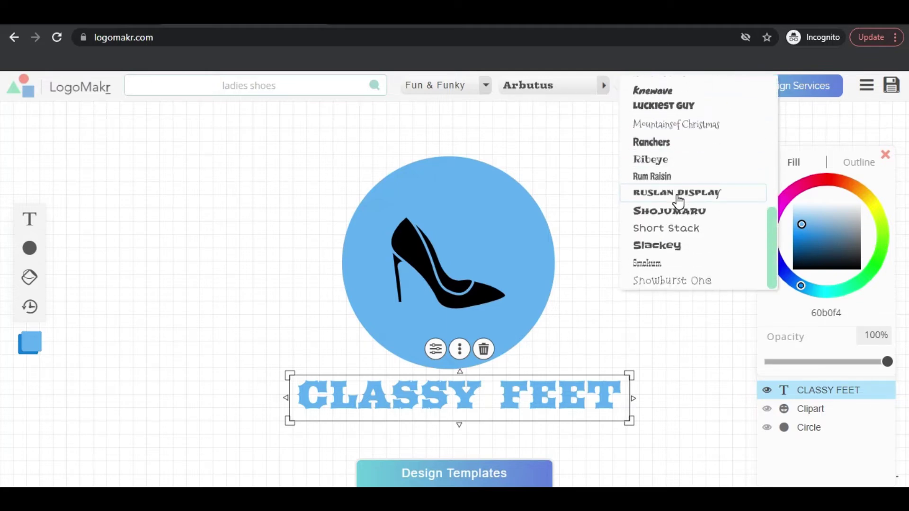
pyautogui.click(637, 335)
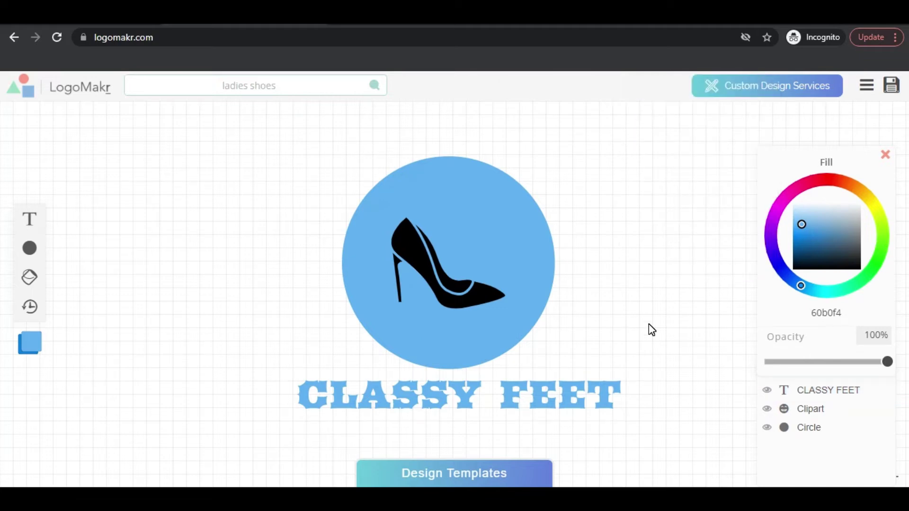
# Recolour the CLASSY FEET text to pink ff00a0
pyautogui.click(596, 402)
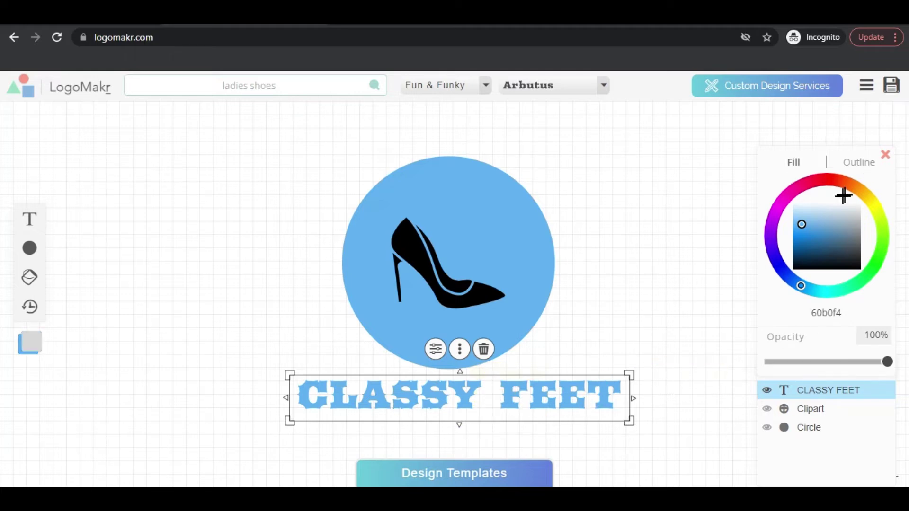
pyautogui.click(854, 186)
pyautogui.moveTo(859, 192); pyautogui.dragTo(799, 187)
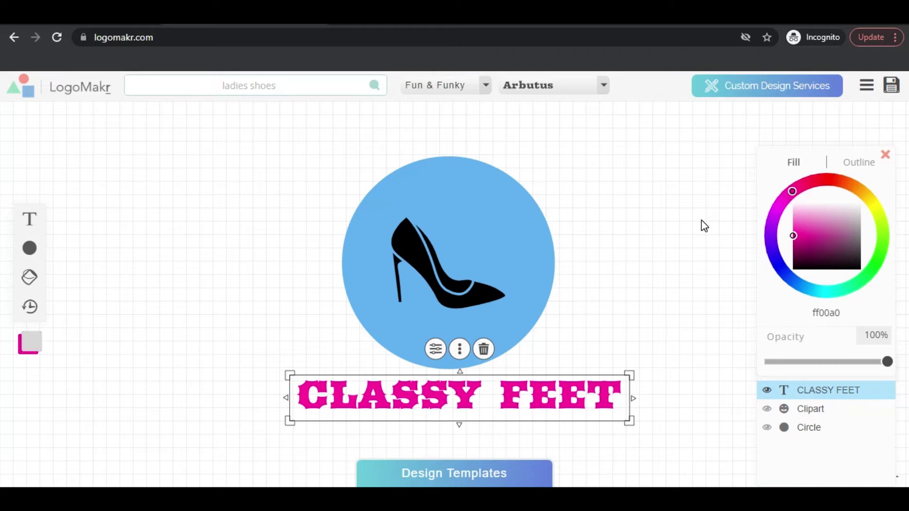
pyautogui.click(719, 243)
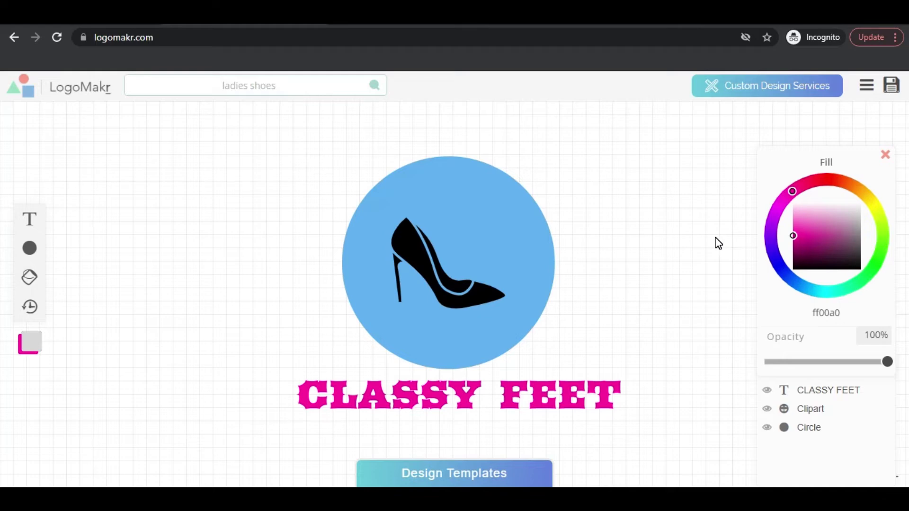
# Fill the circle behind the shoe with bright green 03ff00 using the fill tool, and return to the Select tool
pyautogui.click(355, 263)
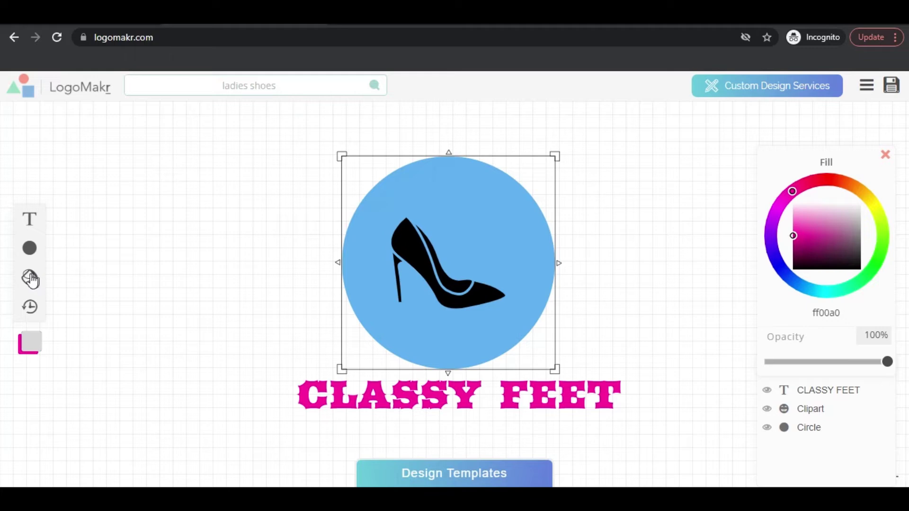
pyautogui.click(30, 279)
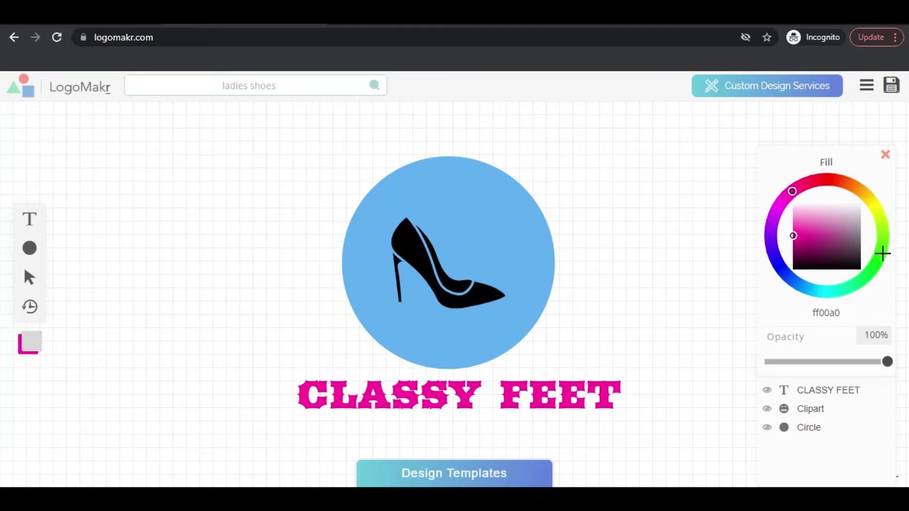
pyautogui.click(882, 253)
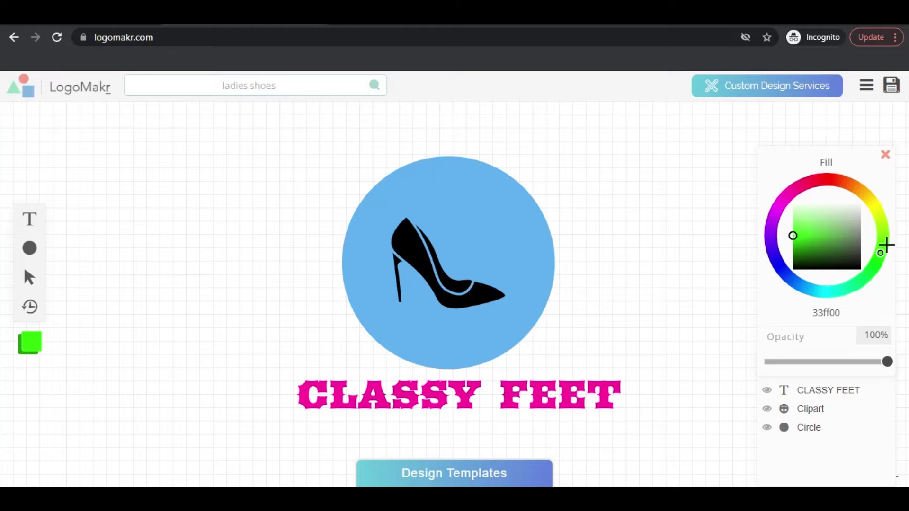
pyautogui.click(877, 263)
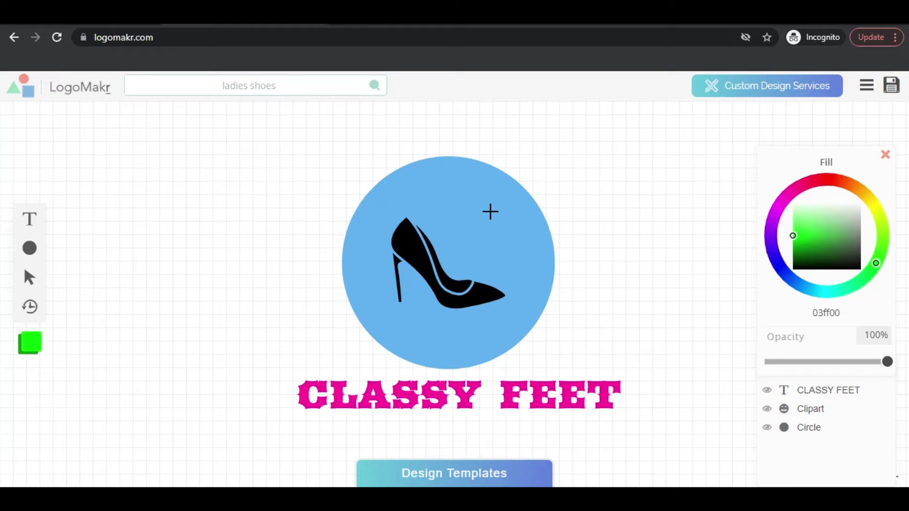
pyautogui.click(489, 211)
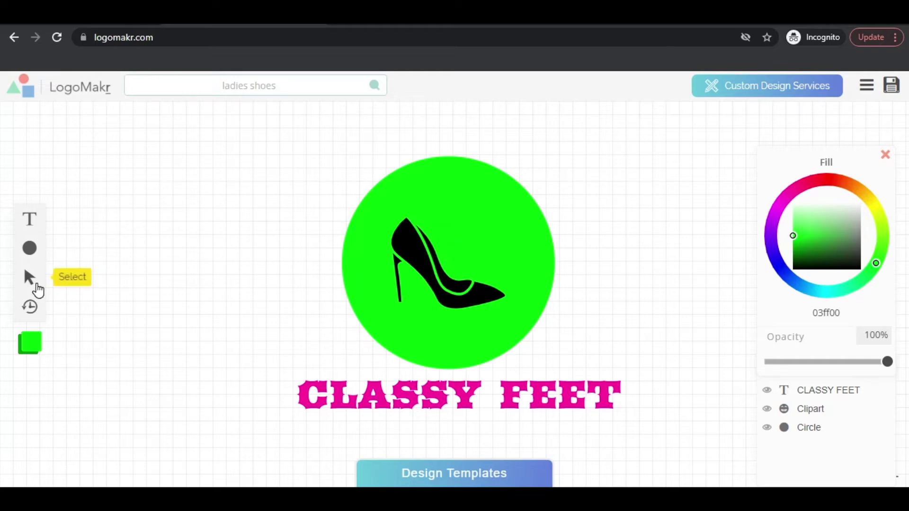
pyautogui.click(30, 277)
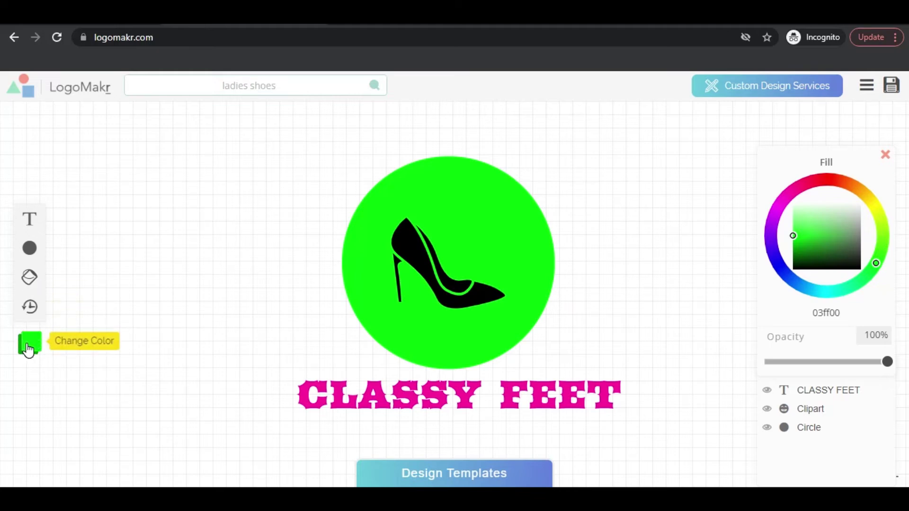
# Recolour the circle behind the shoe to pink ff008e
pyautogui.click(426, 308)
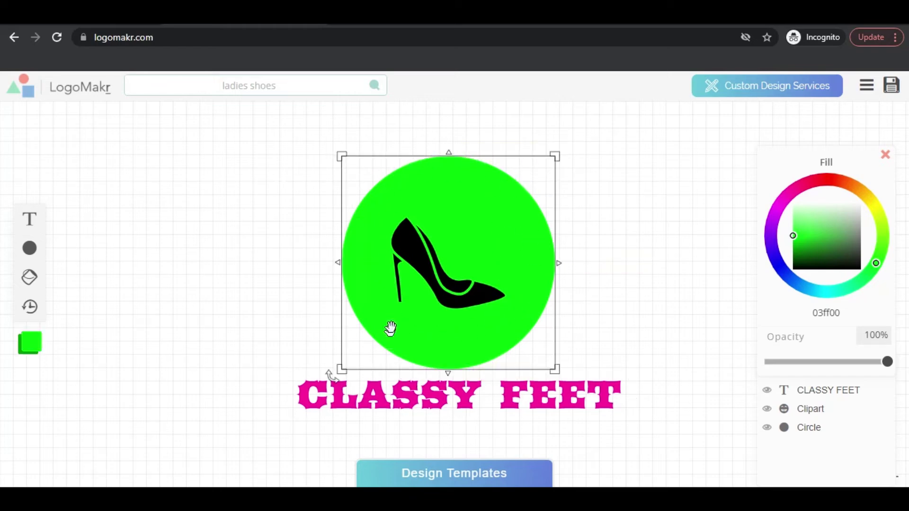
pyautogui.moveTo(822, 179); pyautogui.dragTo(796, 189)
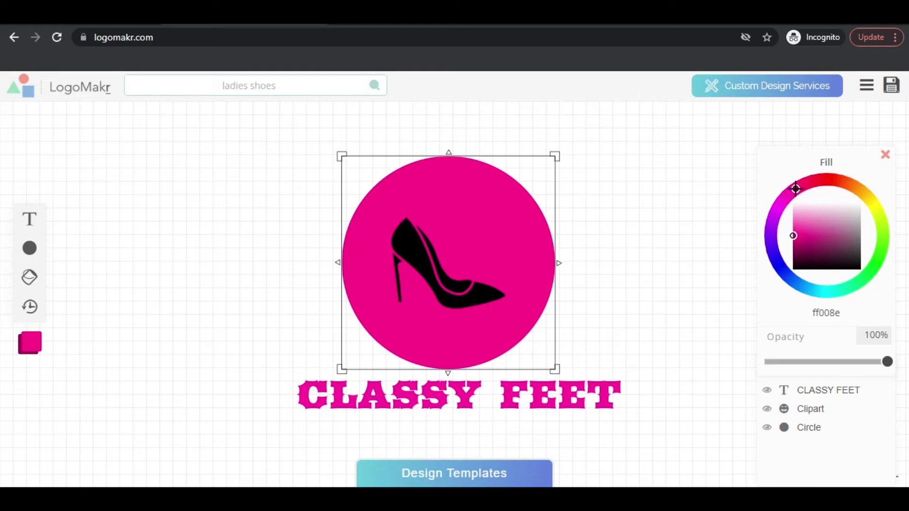
pyautogui.click(705, 237)
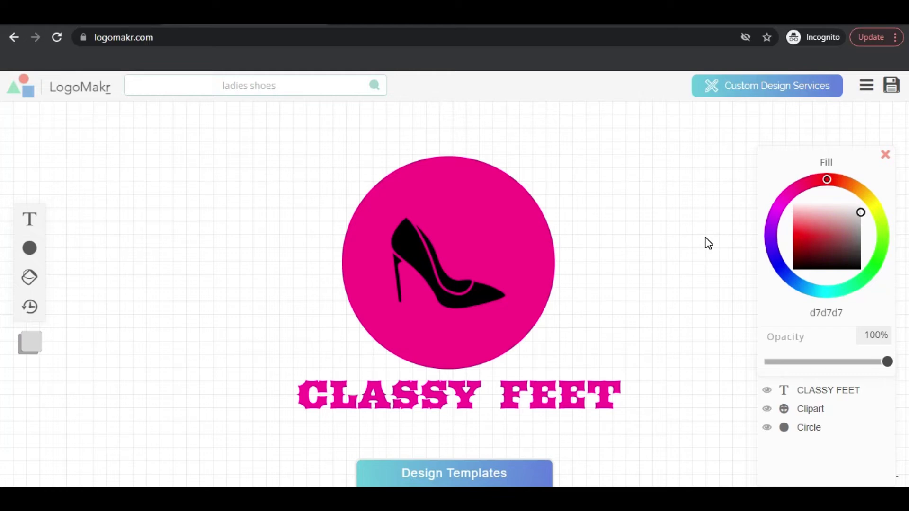
# Recolour the shoe graphic inside the circle to white ffffff
pyautogui.click(432, 296)
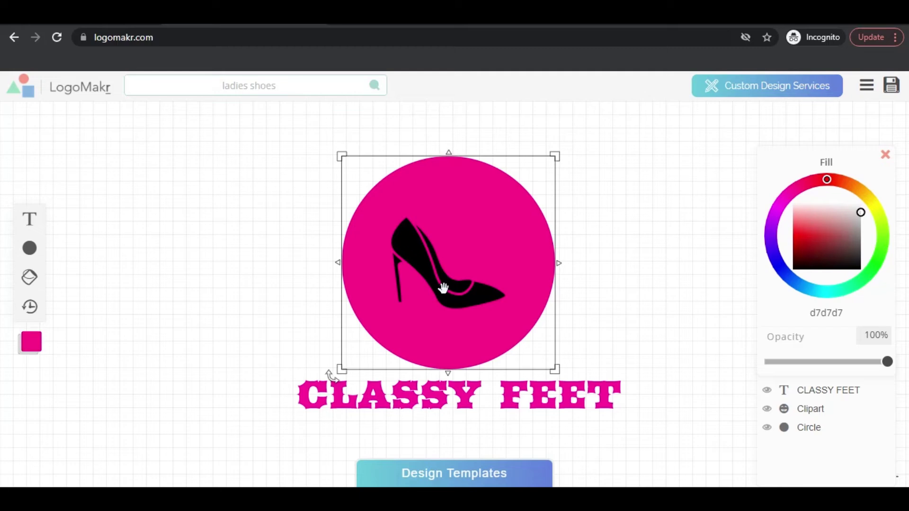
pyautogui.click(417, 260)
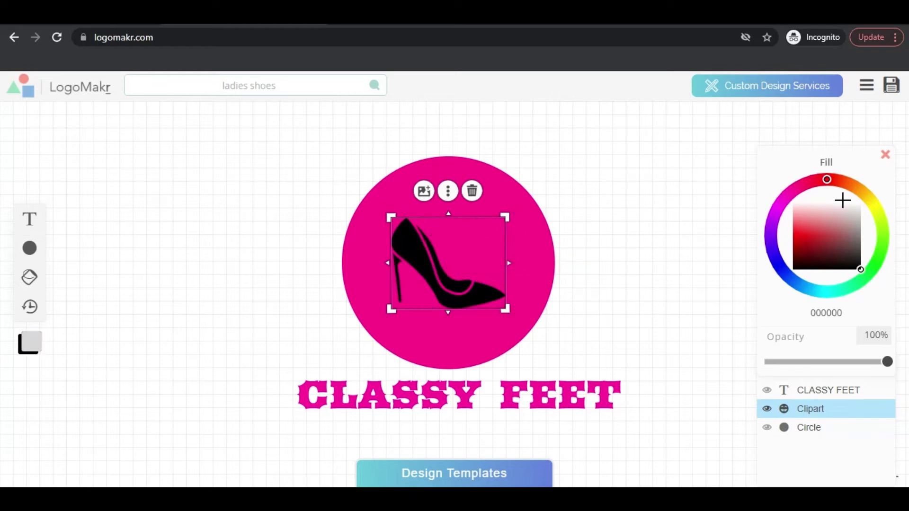
pyautogui.moveTo(846, 185); pyautogui.dragTo(793, 280)
pyautogui.moveTo(819, 230); pyautogui.dragTo(862, 196)
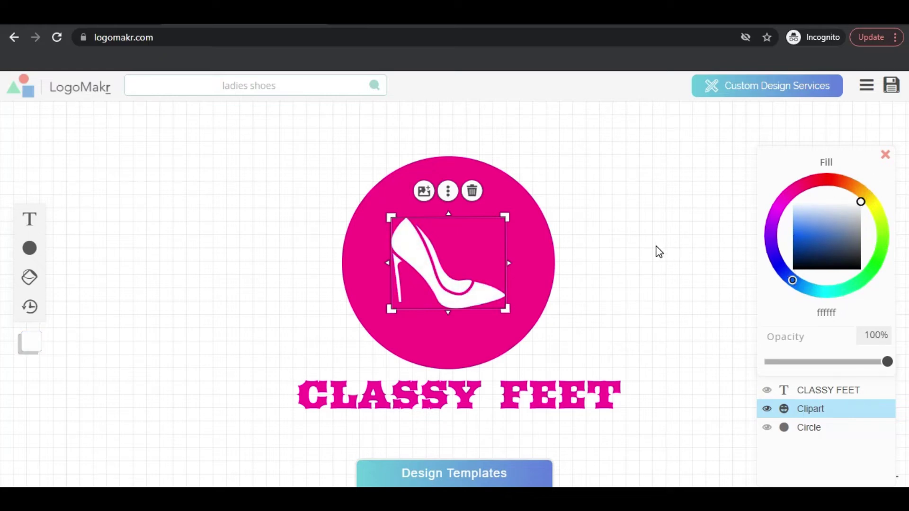
pyautogui.click(655, 252)
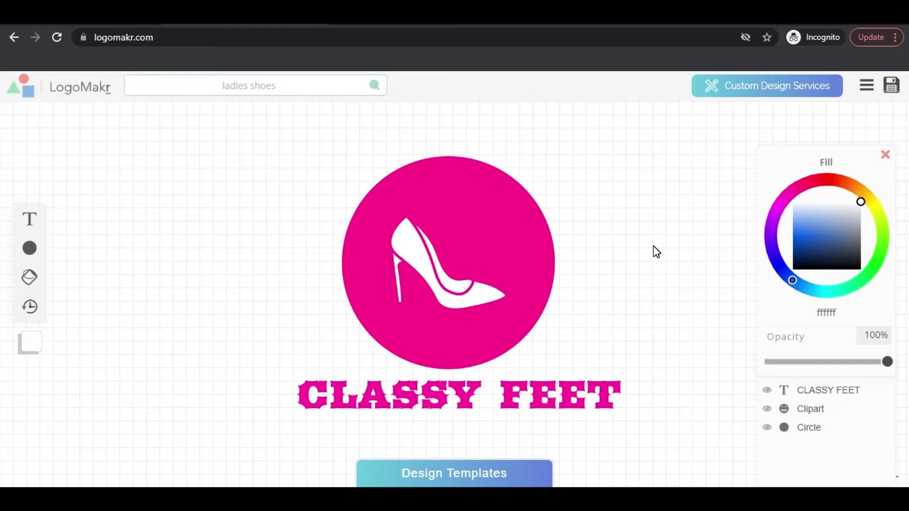
# Save the finished logo and open its download options
pyautogui.click(511, 189)
pyautogui.click(474, 395)
pyautogui.click(521, 307)
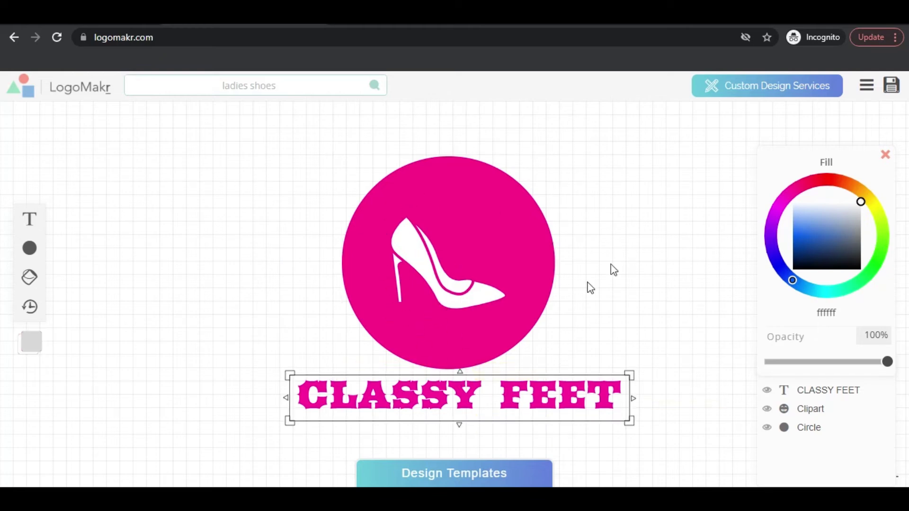
pyautogui.click(890, 88)
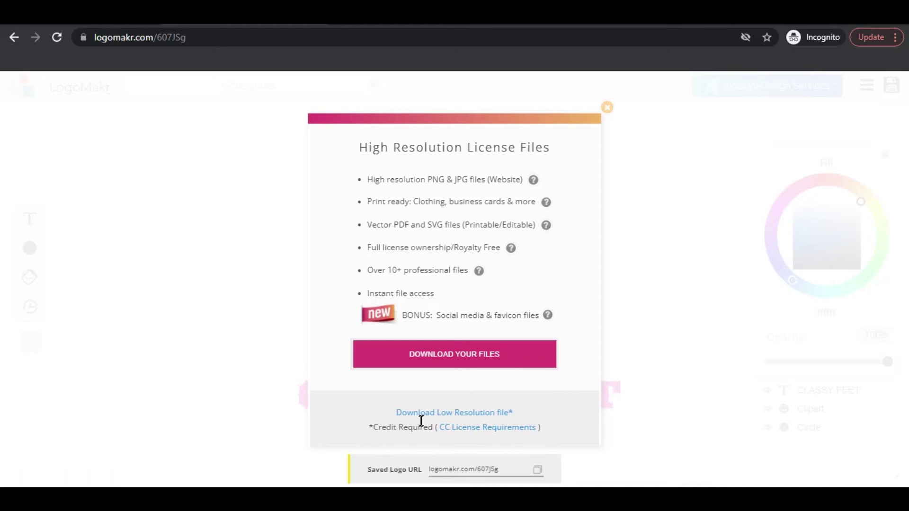
# Download the low-resolution logo file and preview the saved PNG, closing both the preview and the download dialog
pyautogui.click(490, 413)
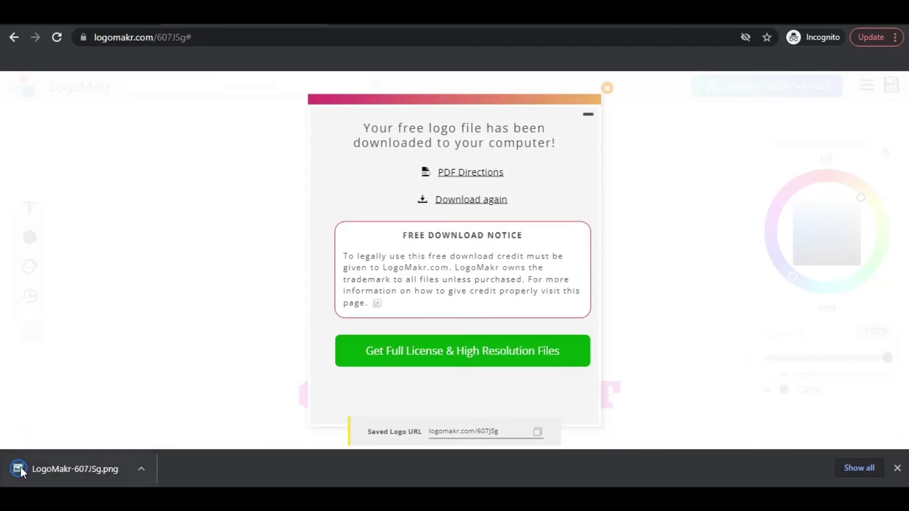
pyautogui.click(70, 470)
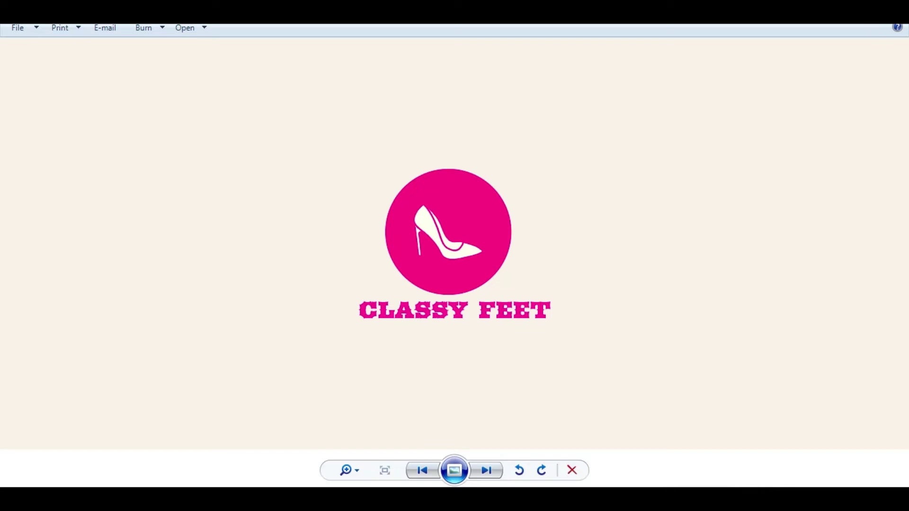
pyautogui.click(897, 28)
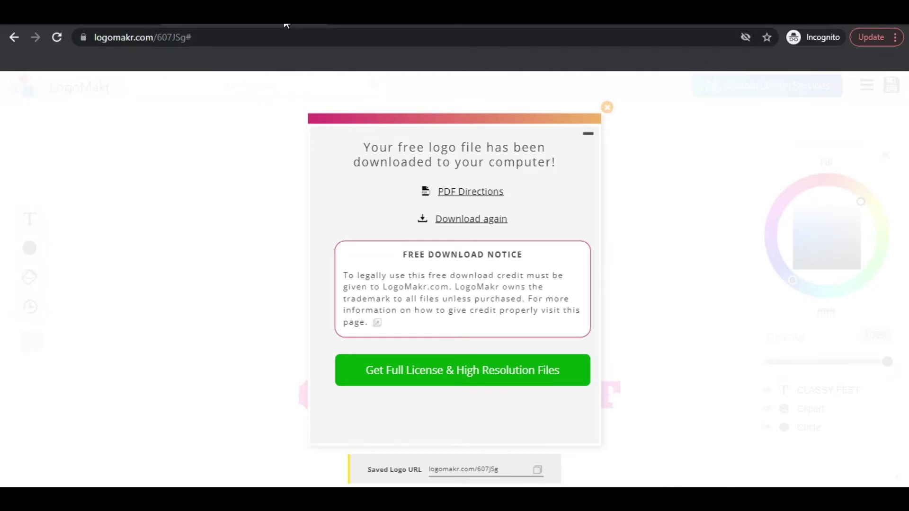
pyautogui.click(609, 108)
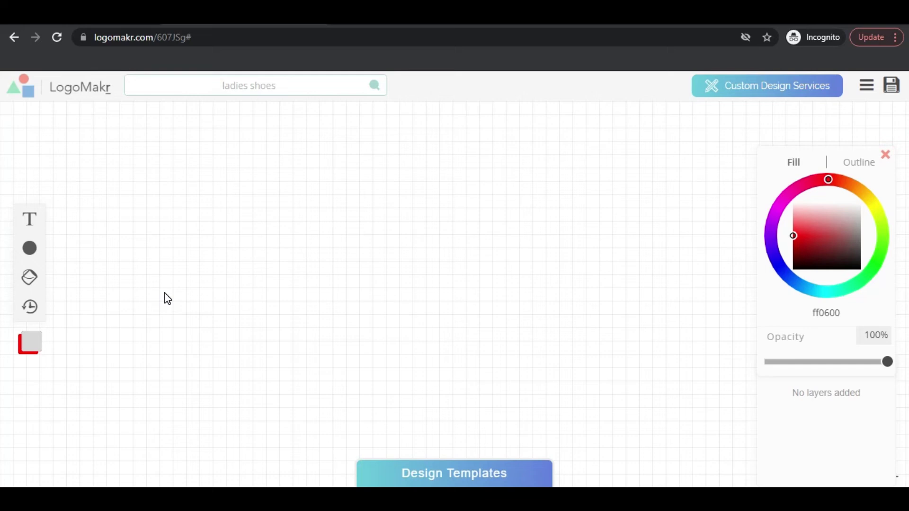
# Add a circle shape to the empty canvas, enlarge it, and place it around the canvas centre
pyautogui.moveTo(40, 262)
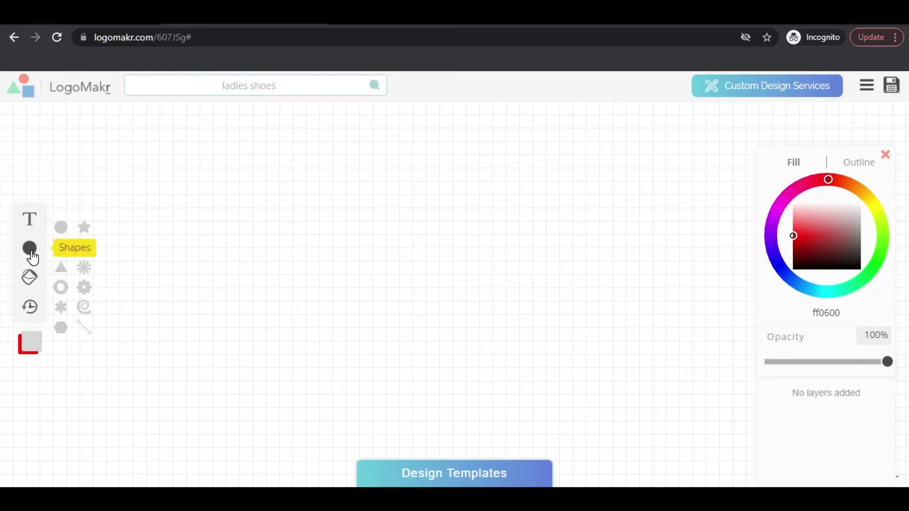
pyautogui.click(61, 229)
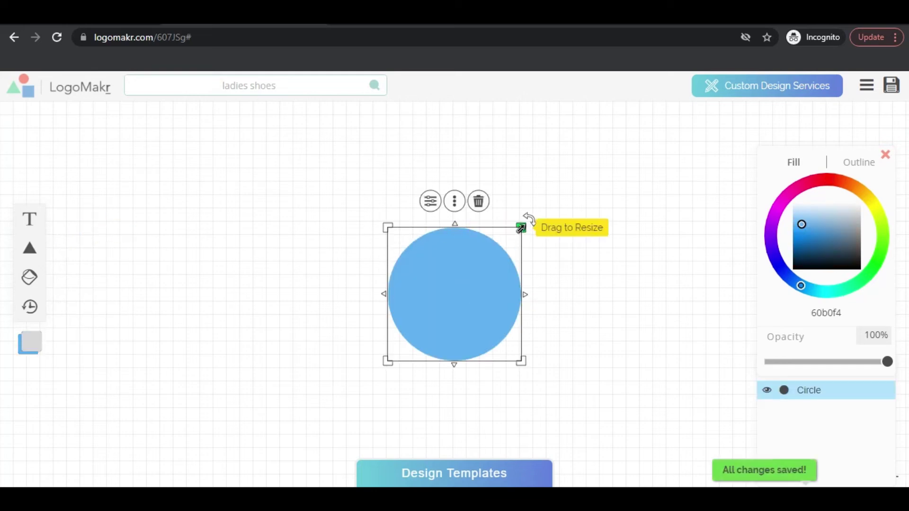
pyautogui.moveTo(523, 227); pyautogui.dragTo(616, 132)
pyautogui.moveTo(478, 237); pyautogui.dragTo(417, 250)
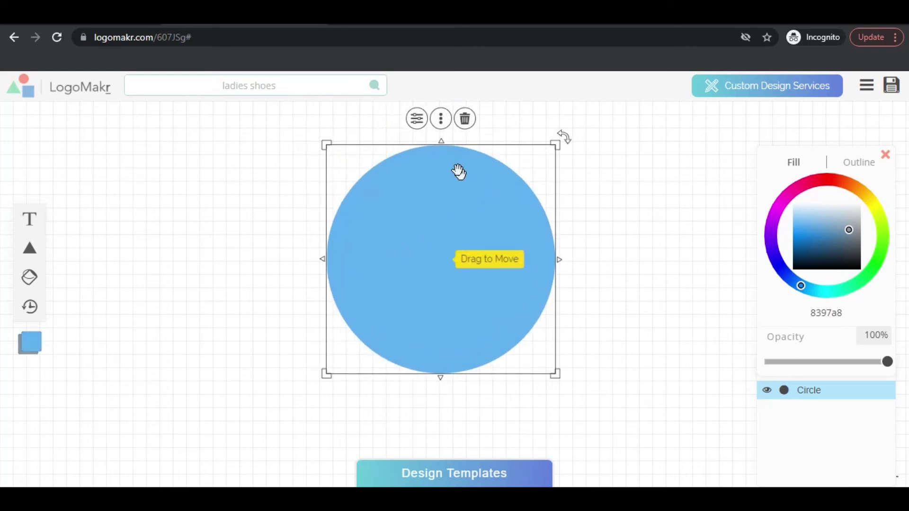
# Duplicate the blue circle, scale the copy to about 275 px, and place it inside the larger one
pyautogui.click(444, 123)
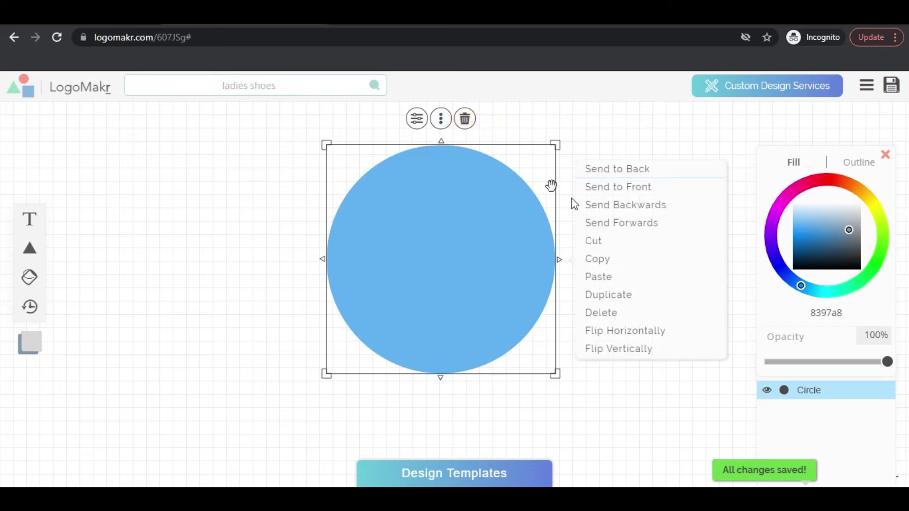
pyautogui.click(608, 301)
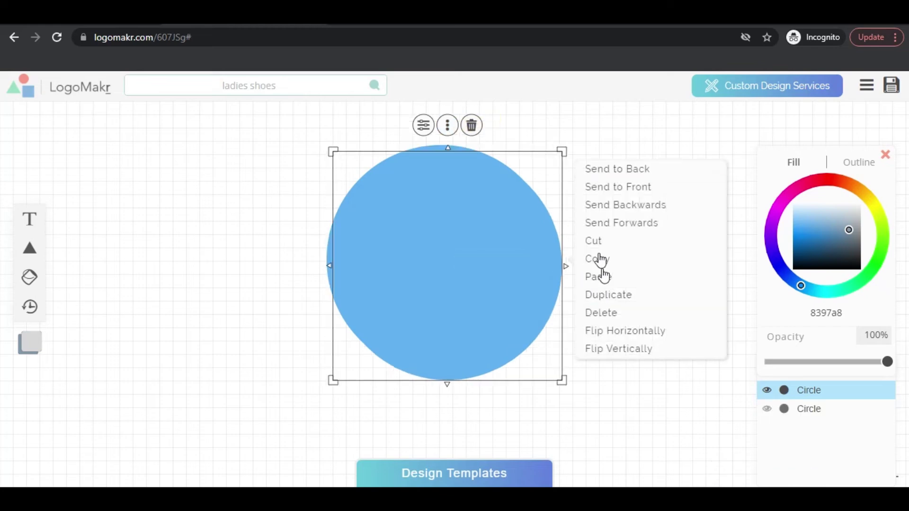
pyautogui.moveTo(563, 148); pyautogui.dragTo(515, 227)
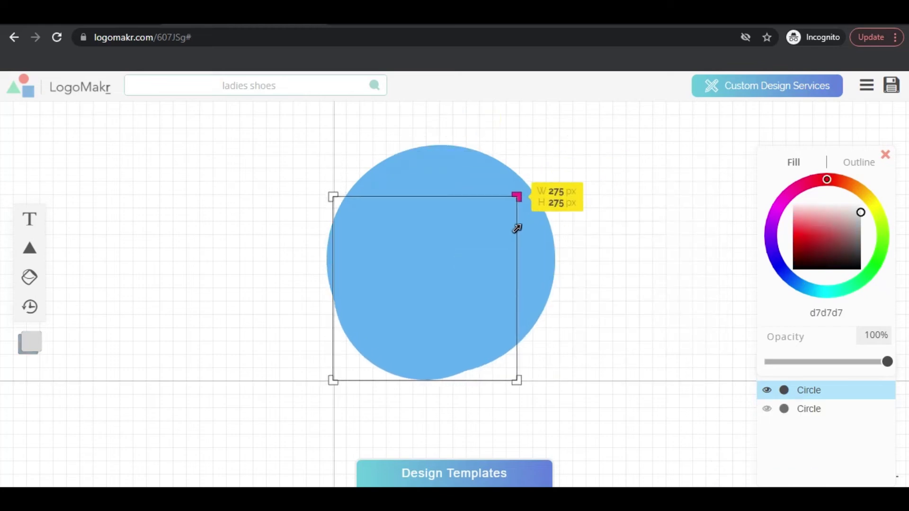
pyautogui.moveTo(414, 262); pyautogui.dragTo(425, 245)
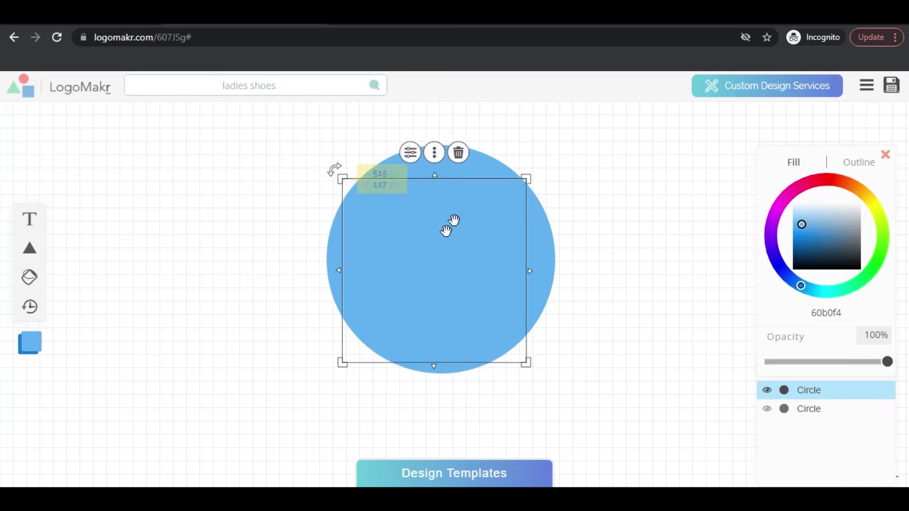
# Recolour the larger outer circle to red ff0003
pyautogui.click(490, 164)
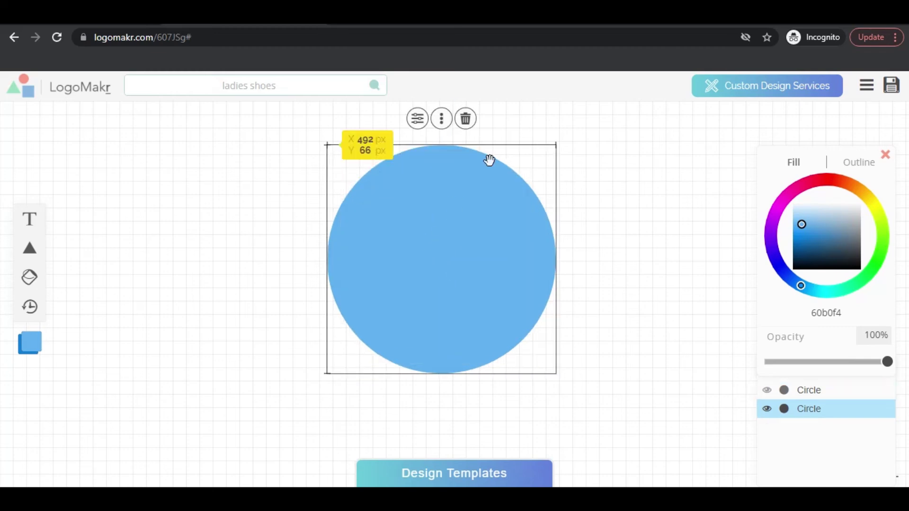
pyautogui.click(832, 180)
pyautogui.click(826, 180)
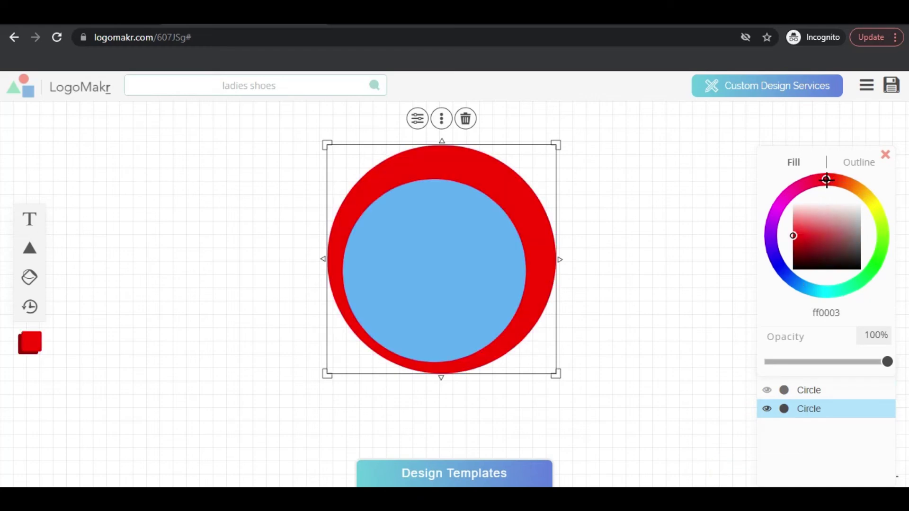
# Centre the two circles on each other and recolour the inner blue circle to white ffffff
pyautogui.moveTo(444, 237)
pyautogui.mouseDown()
pyautogui.moveTo(452, 227)
pyautogui.moveTo(435, 240)
pyautogui.moveTo(435, 231)
pyautogui.mouseUp()
pyautogui.click(428, 239)
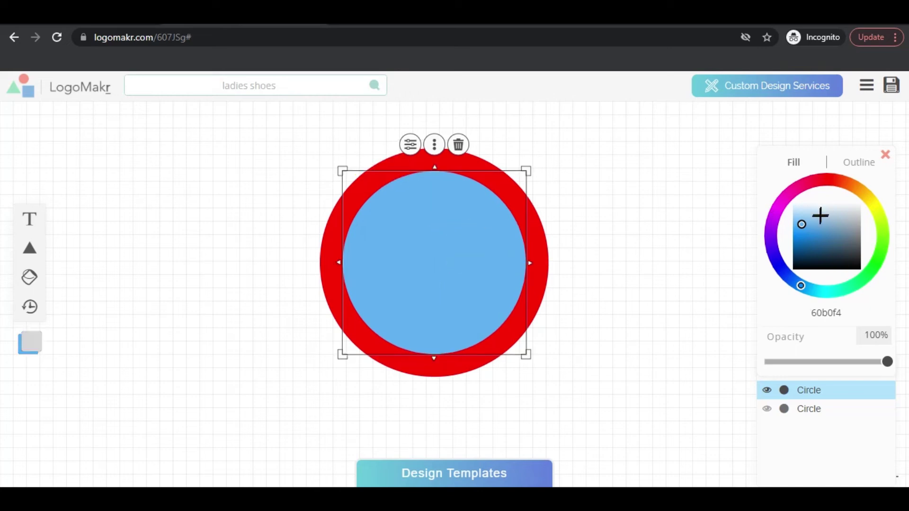
pyautogui.moveTo(813, 223); pyautogui.dragTo(878, 199)
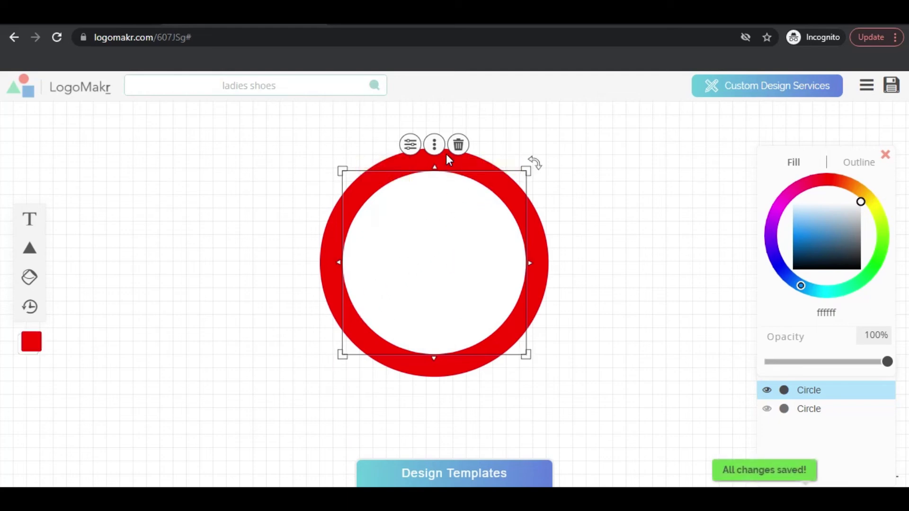
# Duplicate the white circle, shrink the copy, and centre it inside the white area
pyautogui.click(434, 144)
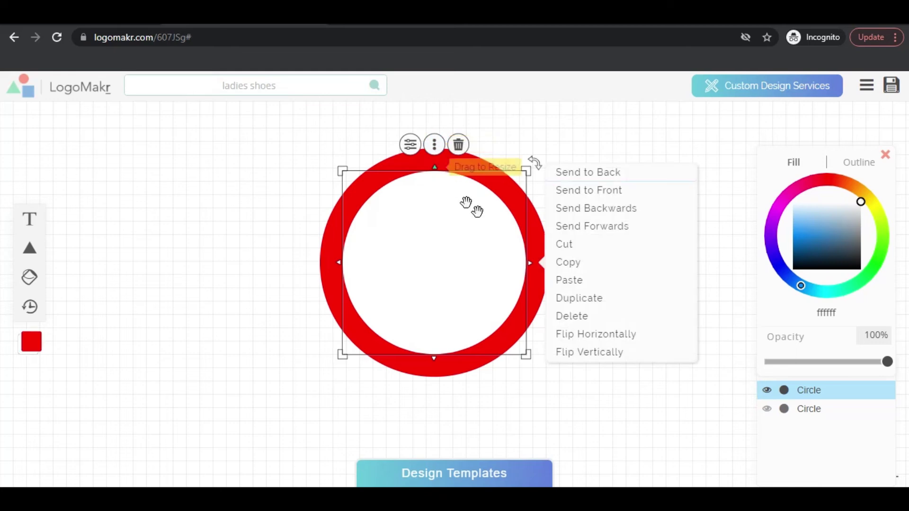
pyautogui.click(586, 301)
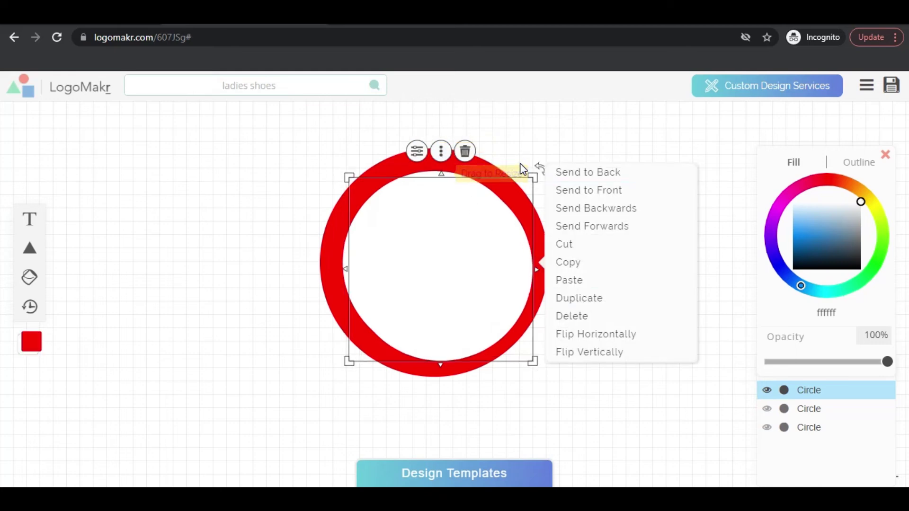
pyautogui.moveTo(532, 177); pyautogui.dragTo(483, 230)
pyautogui.moveTo(395, 274); pyautogui.dragTo(412, 245)
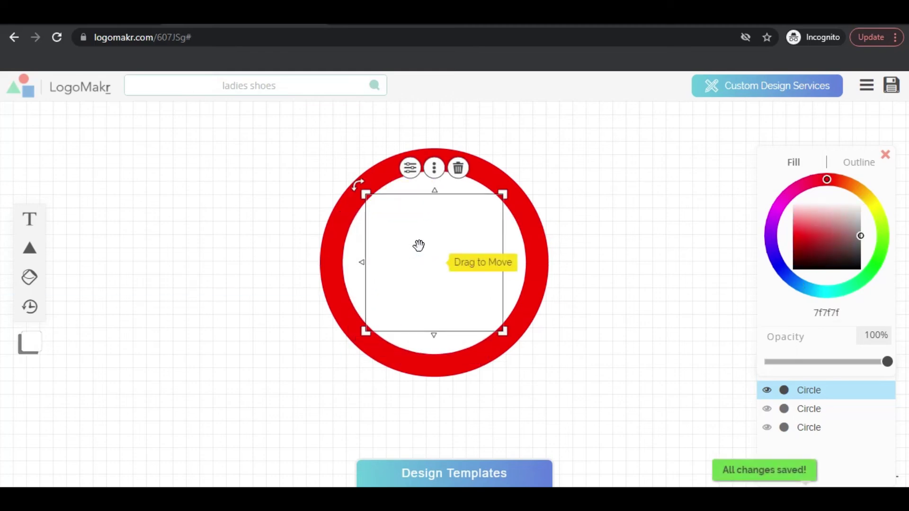
# Copy the outer circle's colour code ff0003 and apply it to the smallest white circle
pyautogui.click(497, 180)
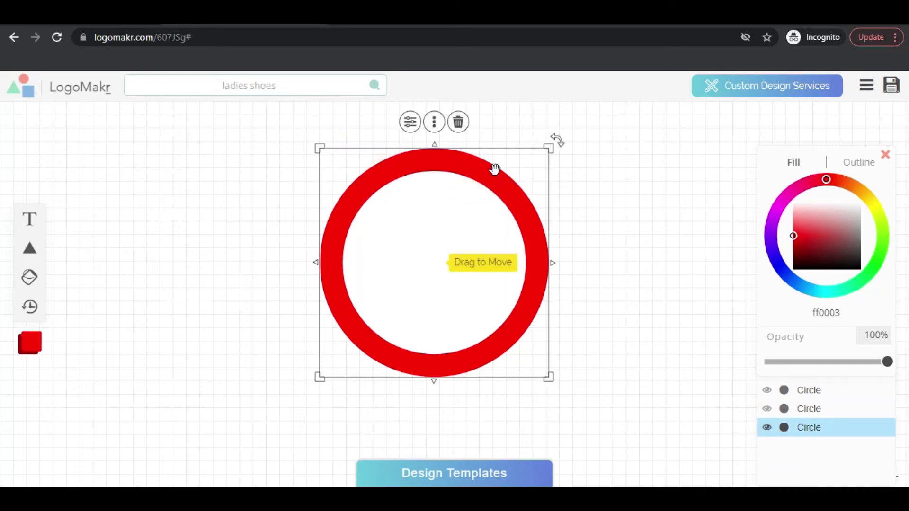
pyautogui.rightClick(828, 312)
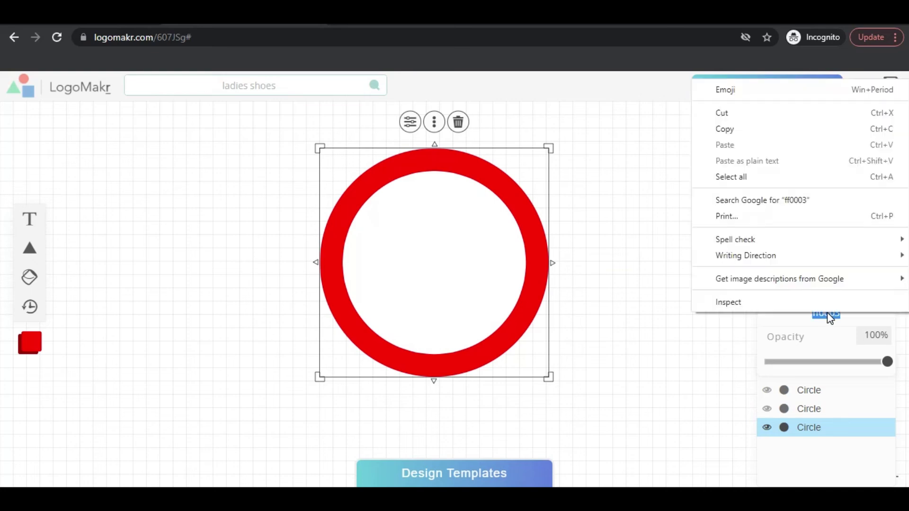
pyautogui.click(758, 135)
pyautogui.click(433, 247)
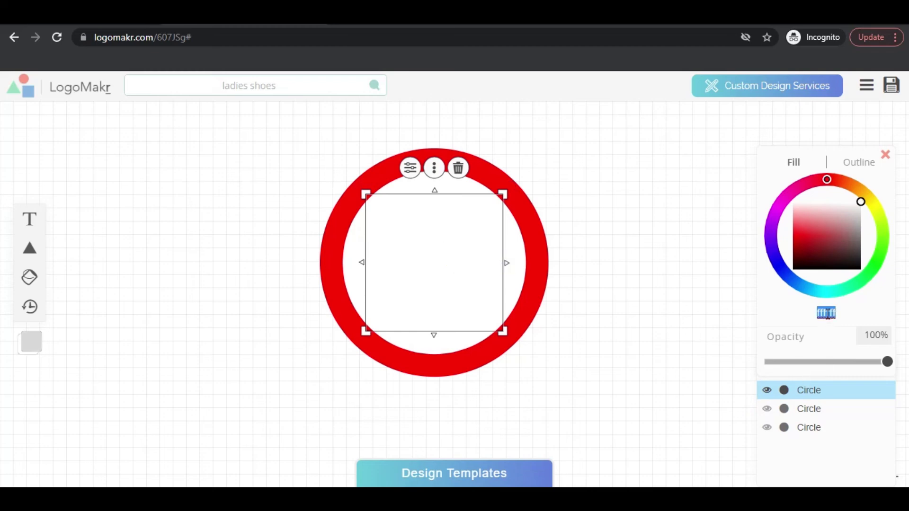
pyautogui.rightClick(828, 314)
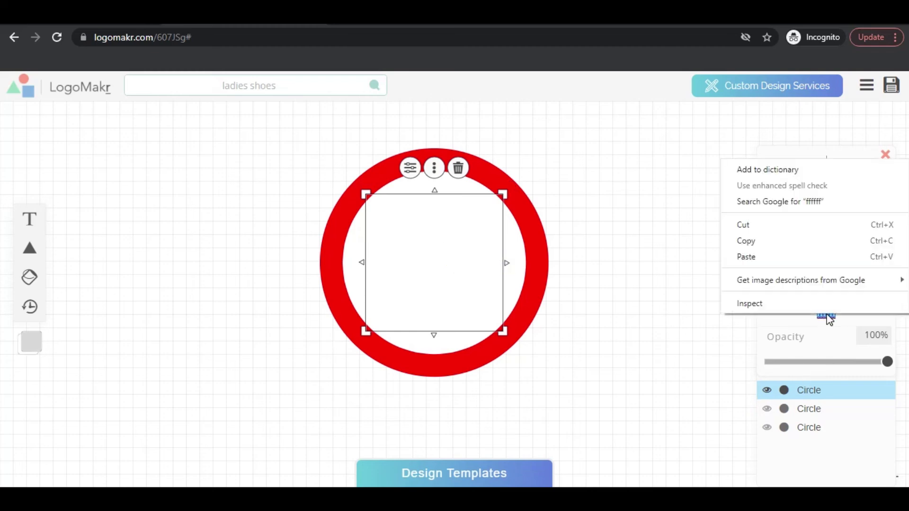
pyautogui.click(766, 257)
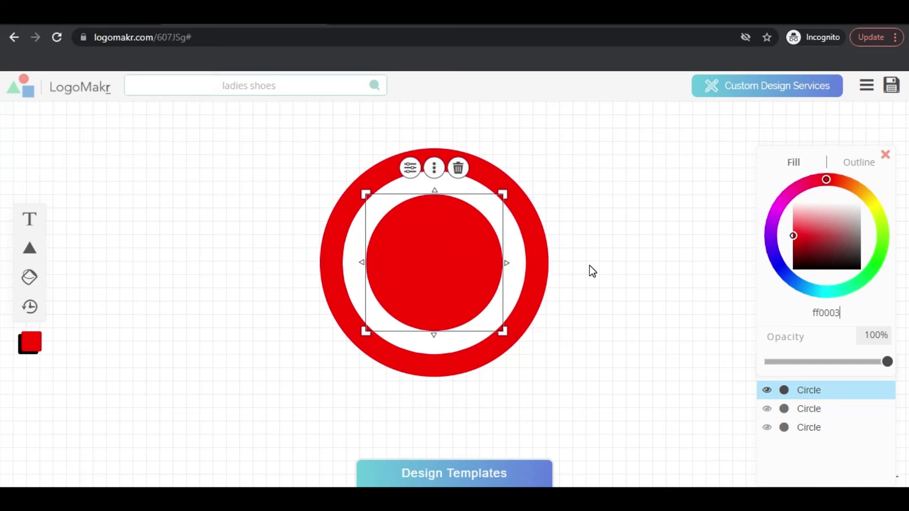
# Duplicate the inner red circle, shrink the copy, and centre it inside the red one
pyautogui.click(440, 174)
pyautogui.click(467, 208)
pyautogui.moveTo(556, 150); pyautogui.dragTo(456, 251)
pyautogui.moveTo(414, 305); pyautogui.dragTo(445, 264)
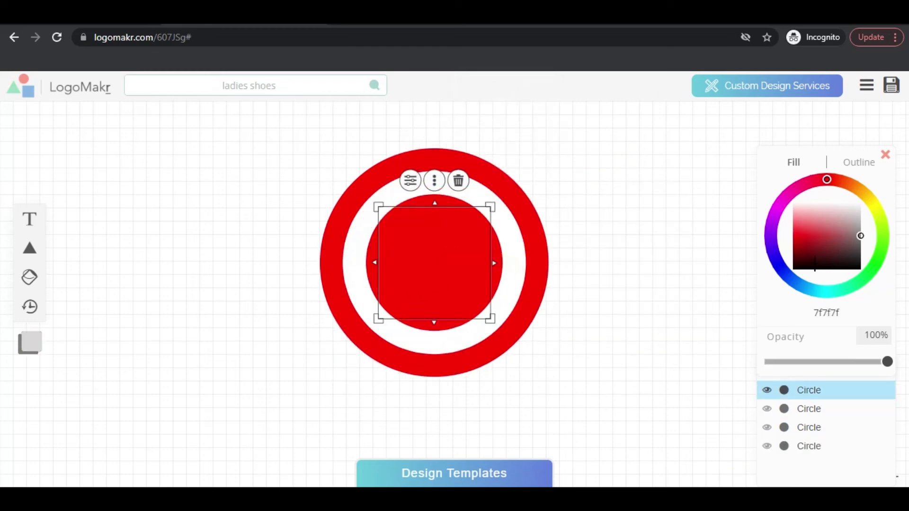
# Recolour the smallest circle with the white ring's colour ffffff, then resize it to about 150 px and centre it in the inner red circle
pyautogui.click(510, 271)
pyautogui.doubleClick(826, 312)
pyautogui.rightClick(826, 313)
pyautogui.click(764, 246)
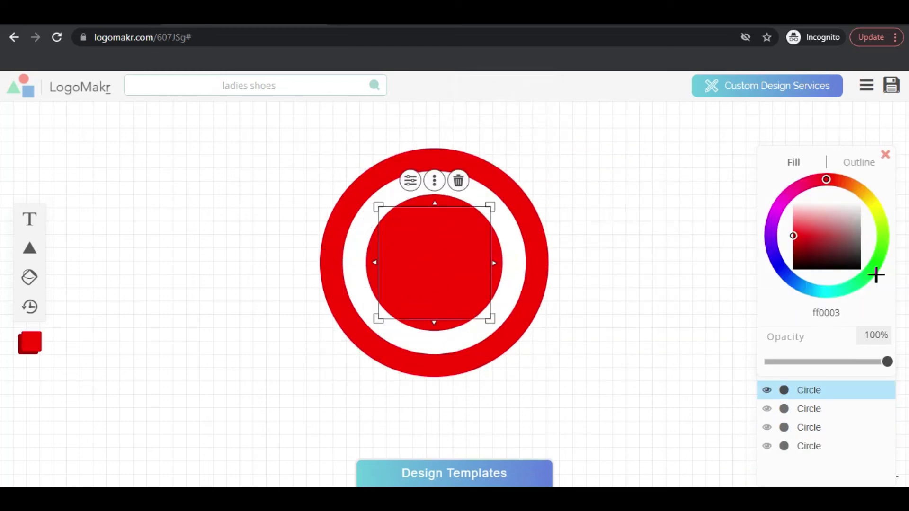
pyautogui.rightClick(826, 313)
pyautogui.click(724, 146)
pyautogui.moveTo(490, 207); pyautogui.dragTo(479, 219)
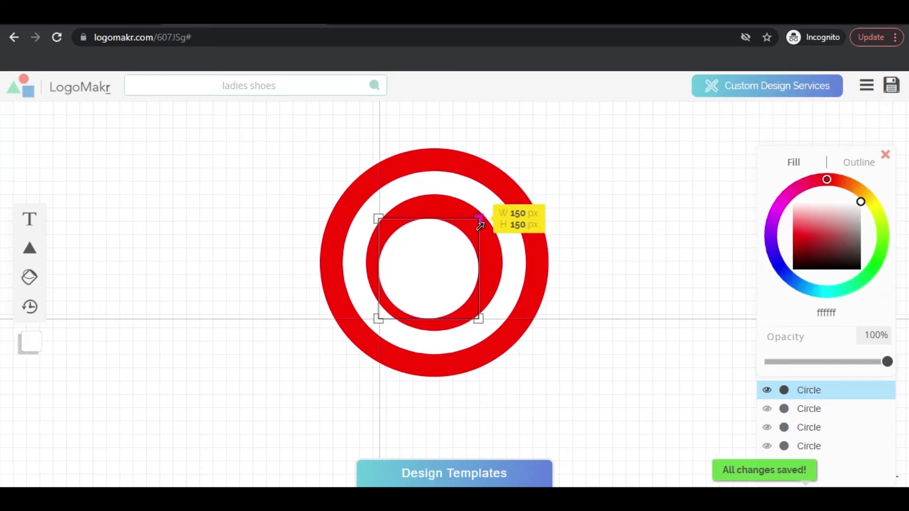
pyautogui.moveTo(440, 258); pyautogui.dragTo(446, 253)
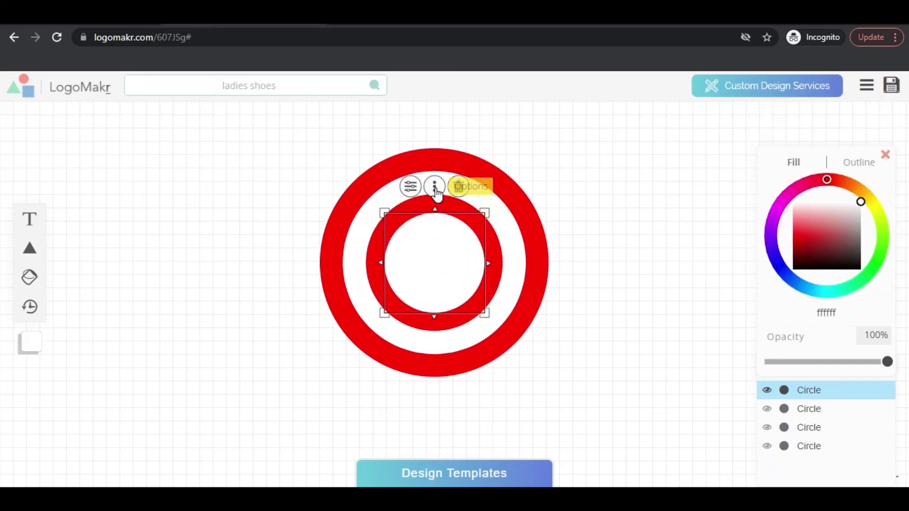
# Duplicate the 150 px white circle, shrink the copy, and centre it within the white area
pyautogui.click(435, 187)
pyautogui.click(552, 303)
pyautogui.moveTo(432, 289); pyautogui.dragTo(440, 268)
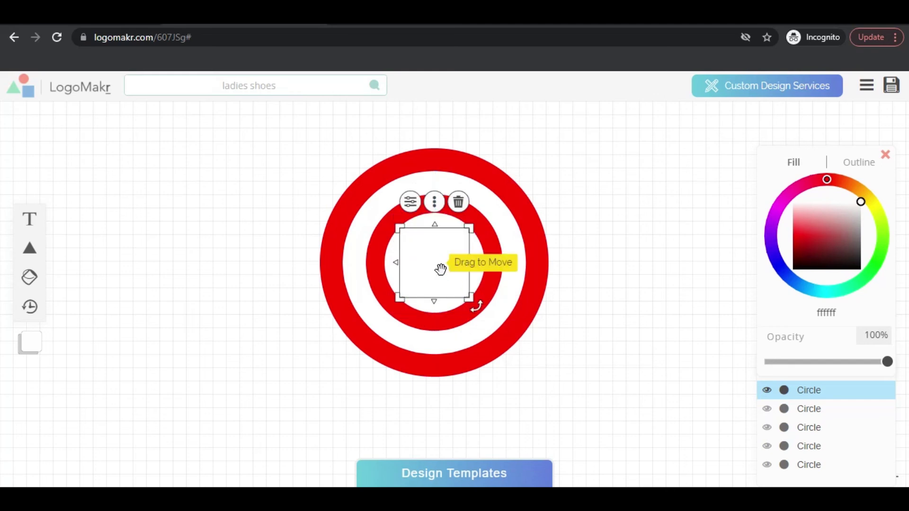
# Copy the outer ring's red ff0003 and apply it to the smallest circle at the centre of the target
pyautogui.click(537, 257)
pyautogui.click(826, 313)
pyautogui.rightClick(825, 313)
pyautogui.click(752, 129)
pyautogui.click(457, 247)
pyautogui.rightClick(825, 307)
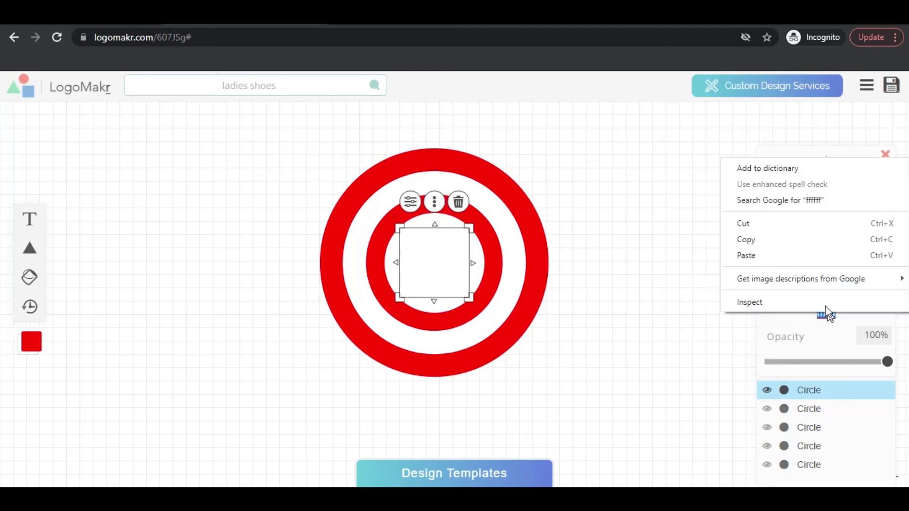
pyautogui.click(771, 254)
# Duplicate the small central red circle and shrink the copy, keeping it centred in the target
pyautogui.click(581, 300)
pyautogui.click(435, 268)
pyautogui.click(434, 202)
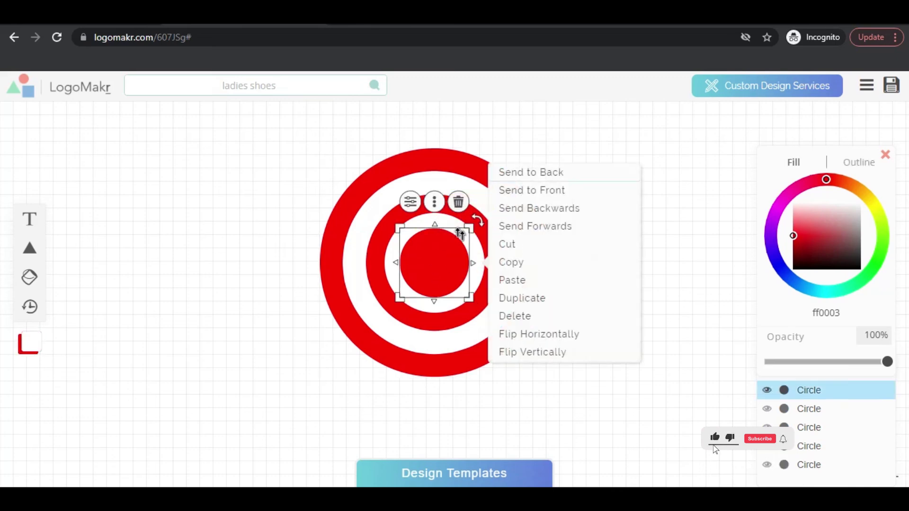
pyautogui.click(519, 297)
pyautogui.moveTo(477, 231); pyautogui.dragTo(455, 242)
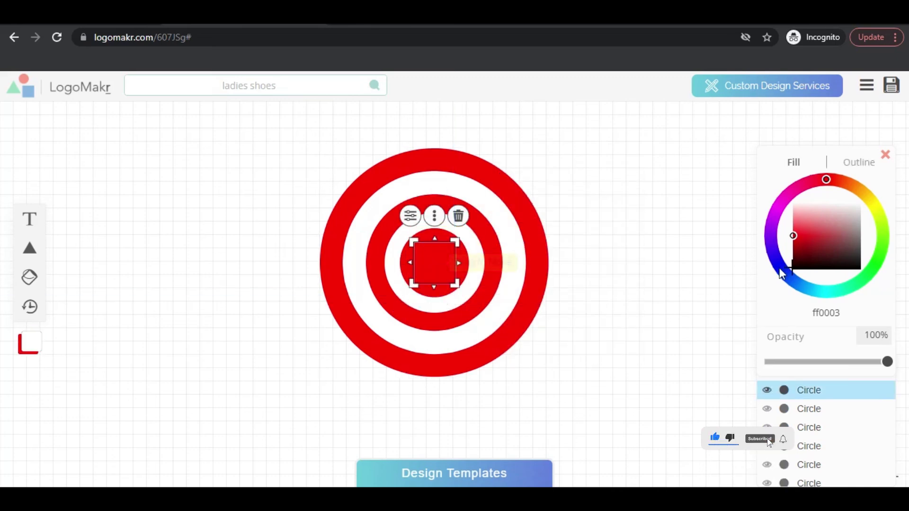
# Recolour the innermost circle to white ffffff and deselect the finished target rings
pyautogui.click(520, 257)
pyautogui.click(436, 274)
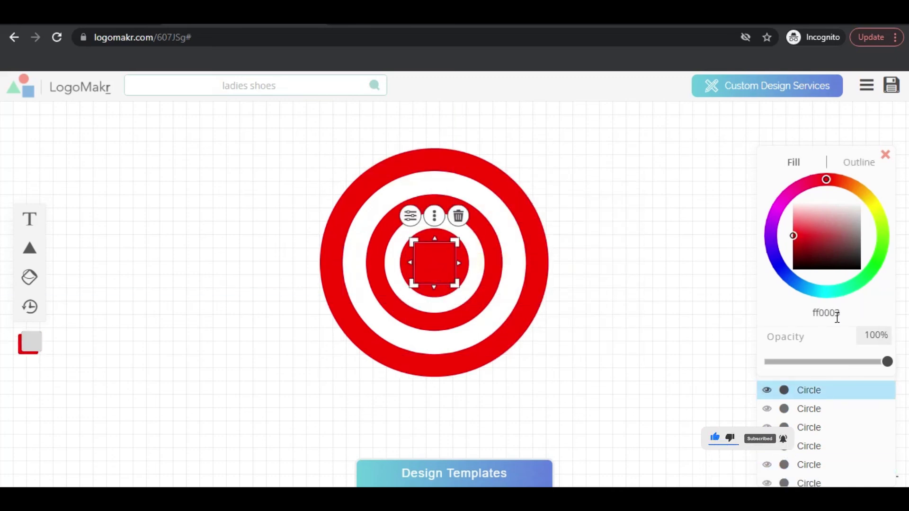
pyautogui.write('ffffff')
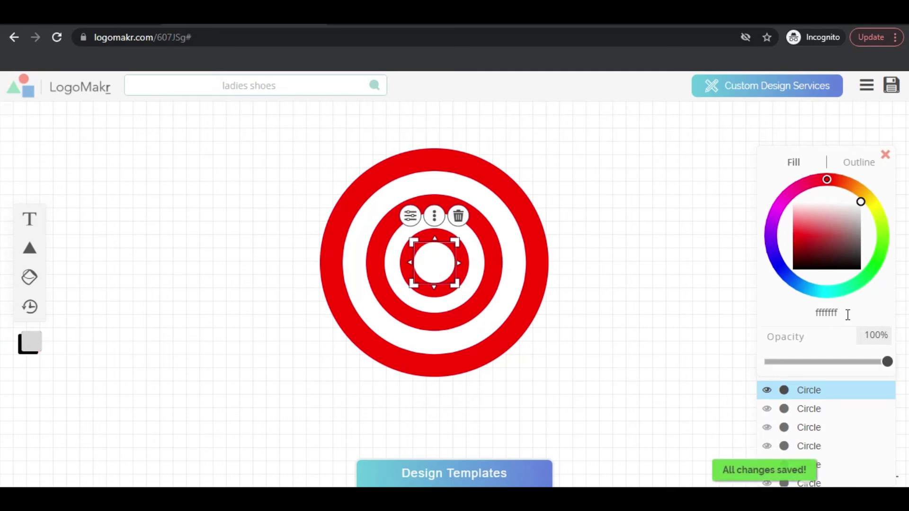
pyautogui.click(441, 266)
pyautogui.click(433, 264)
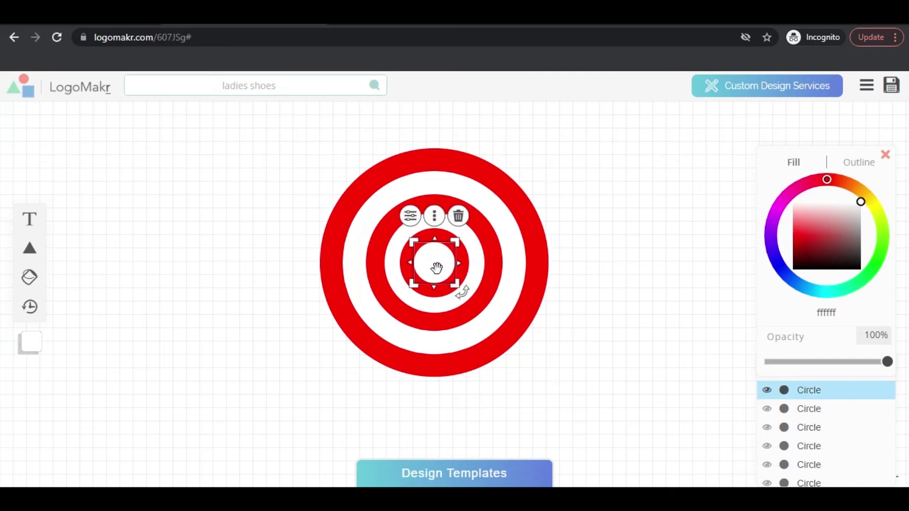
pyautogui.click(528, 265)
pyautogui.click(608, 292)
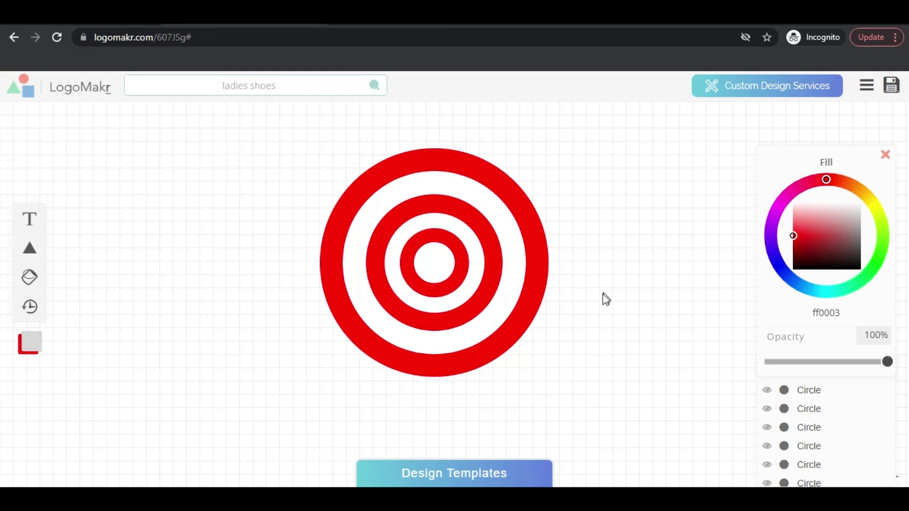
# Nudge the middle red ring slightly downward within the target, leaving the other circles in place
pyautogui.click(538, 264)
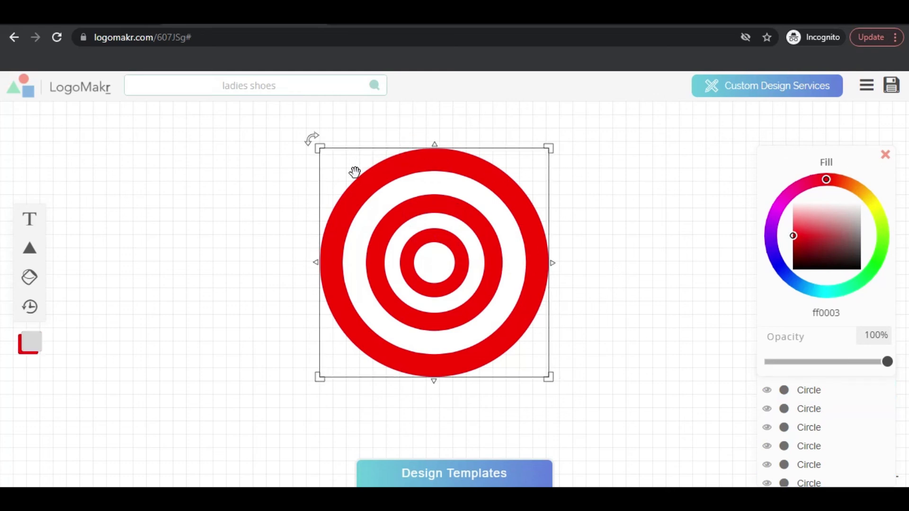
pyautogui.click(444, 187)
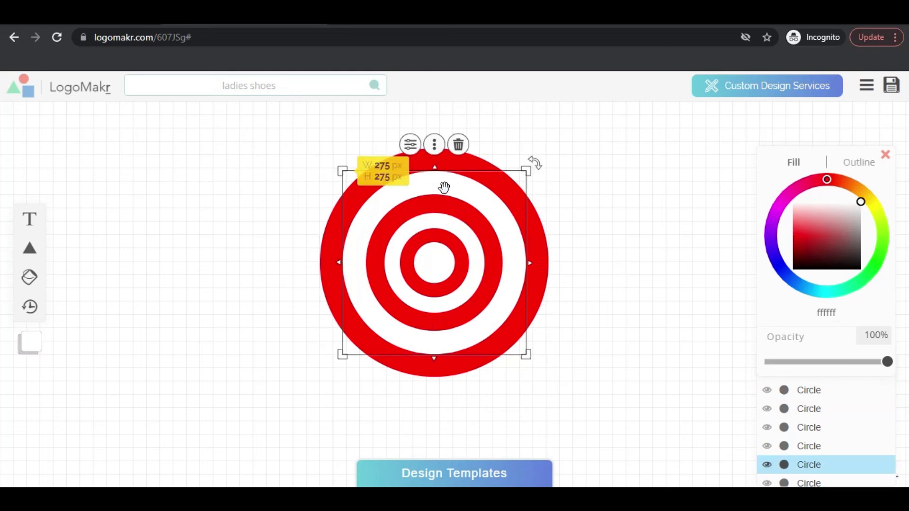
pyautogui.moveTo(444, 187)
pyautogui.mouseDown()
pyautogui.moveTo(439, 205)
pyautogui.moveTo(448, 203)
pyautogui.moveTo(426, 201)
pyautogui.moveTo(432, 211)
pyautogui.mouseUp()
pyautogui.click(535, 327)
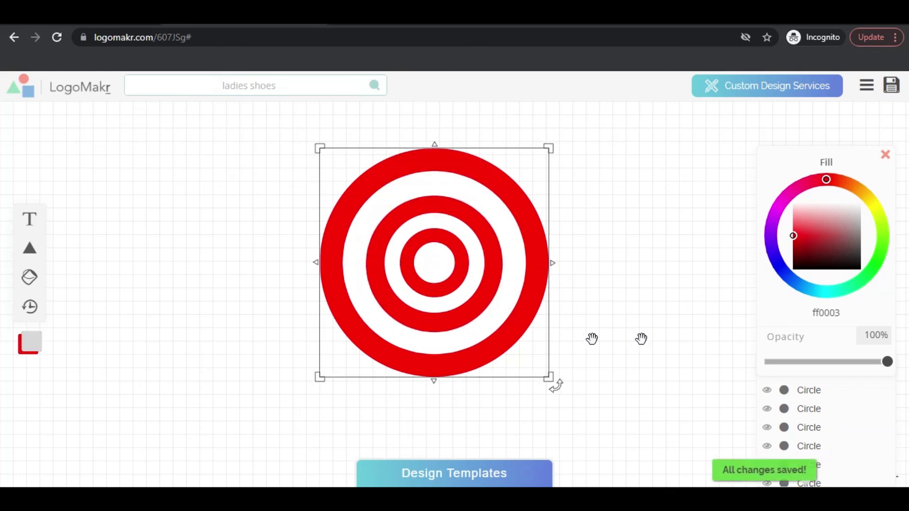
pyautogui.click(689, 306)
pyautogui.click(356, 314)
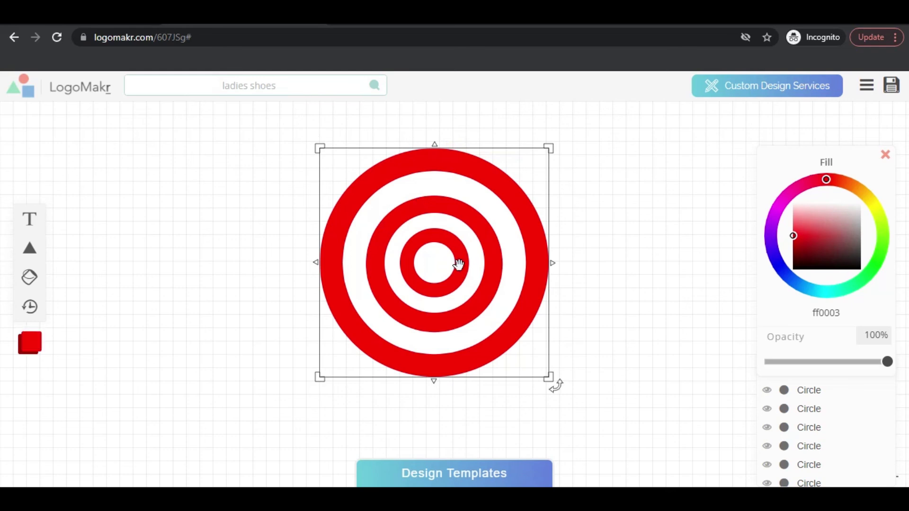
# Add a text object to the logo and place it just below the target
pyautogui.moveTo(40, 222)
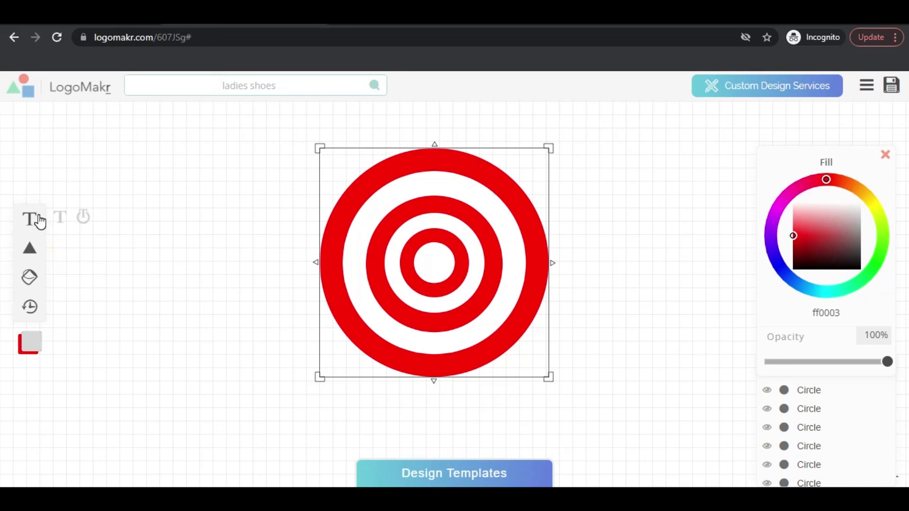
pyautogui.click(36, 227)
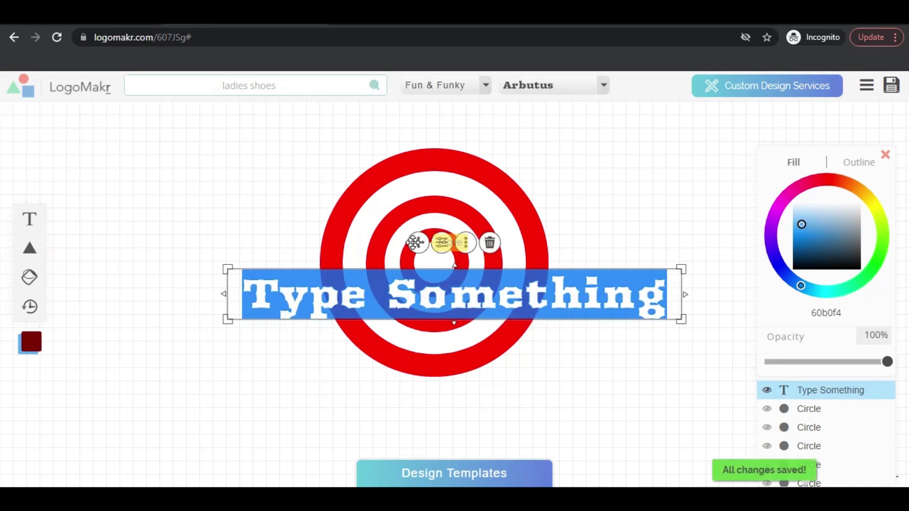
pyautogui.moveTo(415, 243); pyautogui.dragTo(406, 359)
# Replace the placeholder text below the target with TARGET GROUP in capital letters
pyautogui.tripleClick(622, 406)
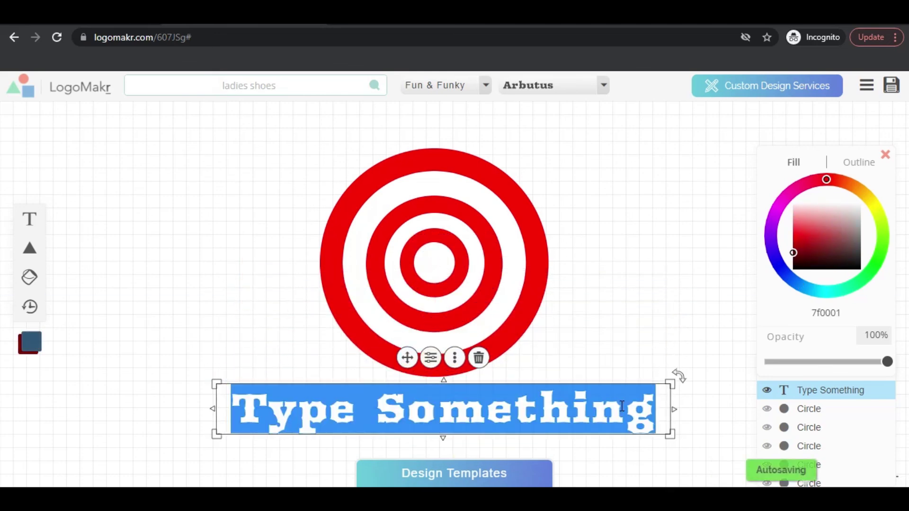
pyautogui.press('BackSpace')
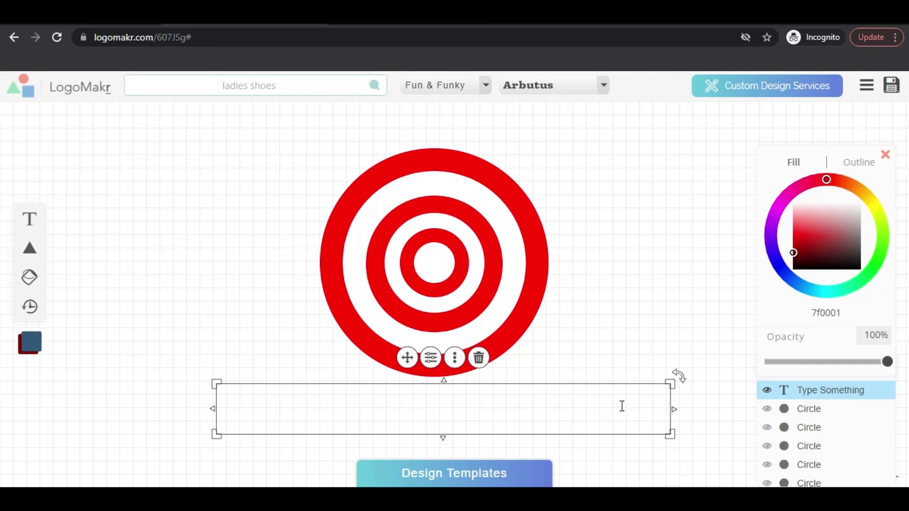
pyautogui.press('capslock')
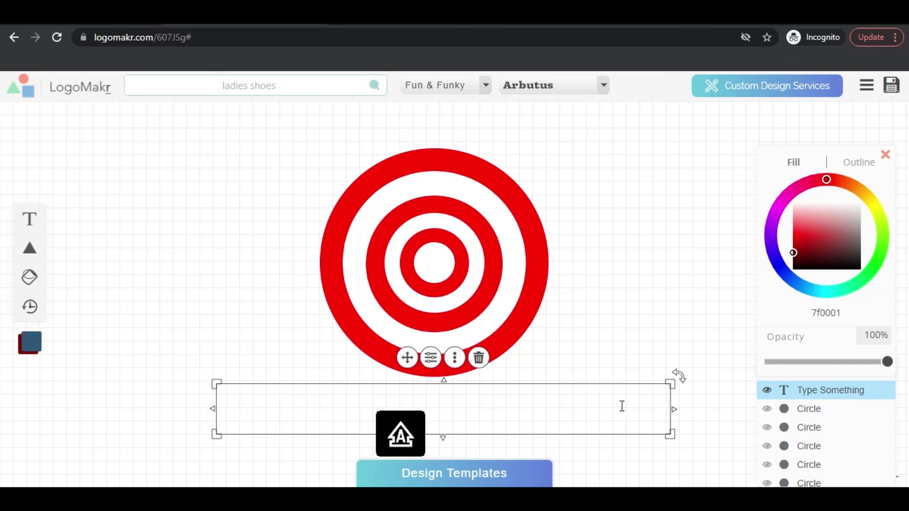
pyautogui.write('TA')
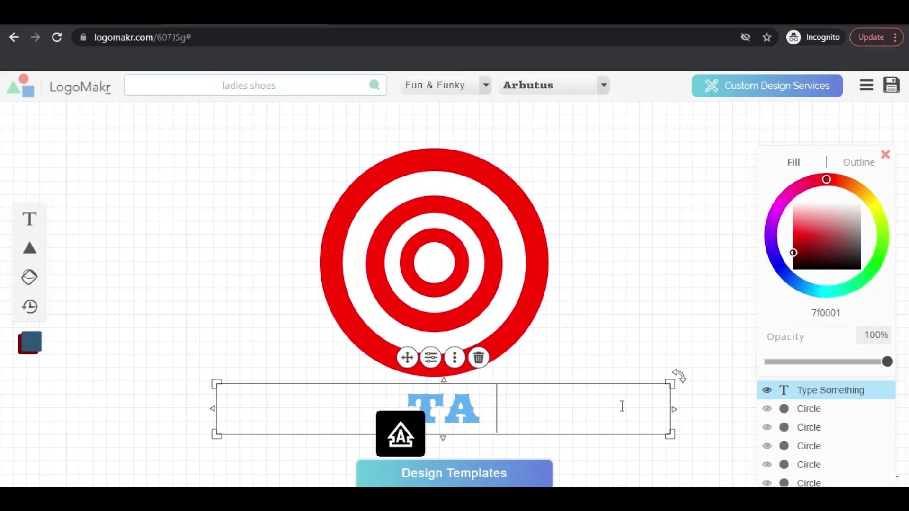
pyautogui.write('RGET GROUP')
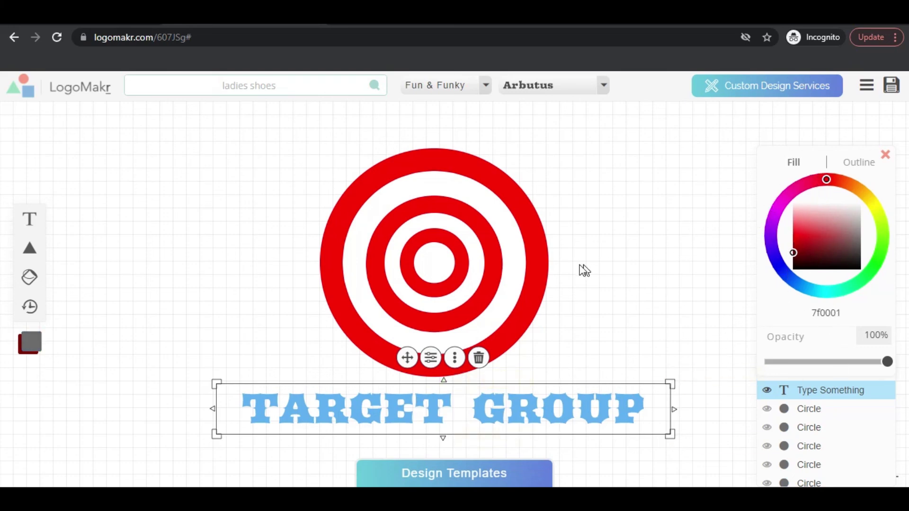
# Copy the outer ring's red ff0003, apply it as the fill of the TARGET GROUP text, and deselect the text
pyautogui.click(534, 277)
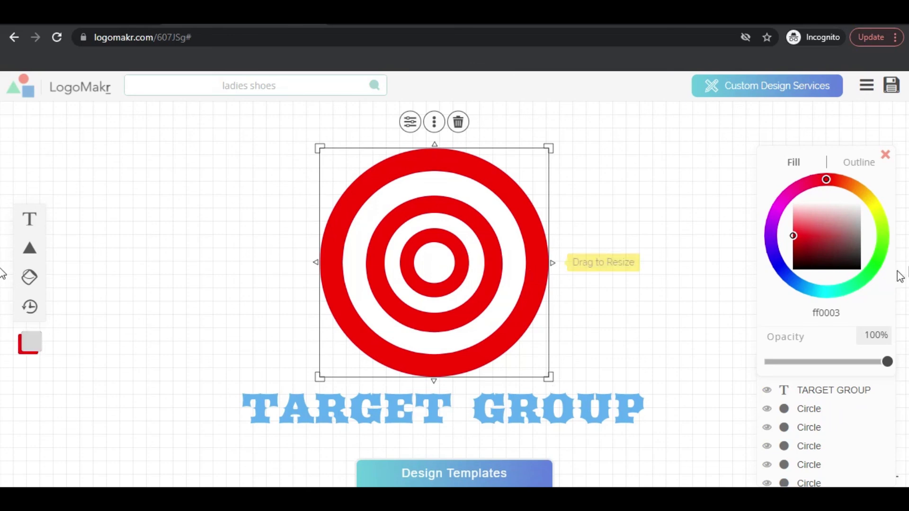
pyautogui.doubleClick(828, 311)
pyautogui.rightClick(828, 311)
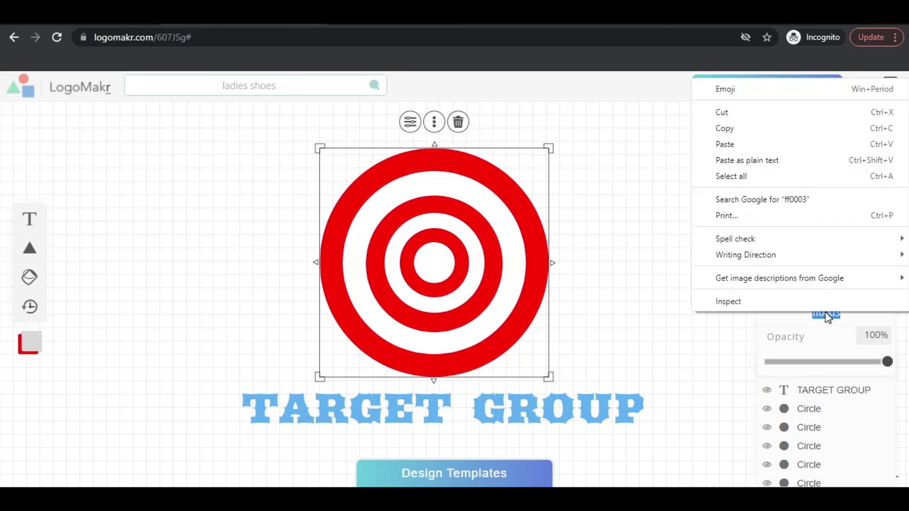
pyautogui.click(766, 130)
pyautogui.click(608, 422)
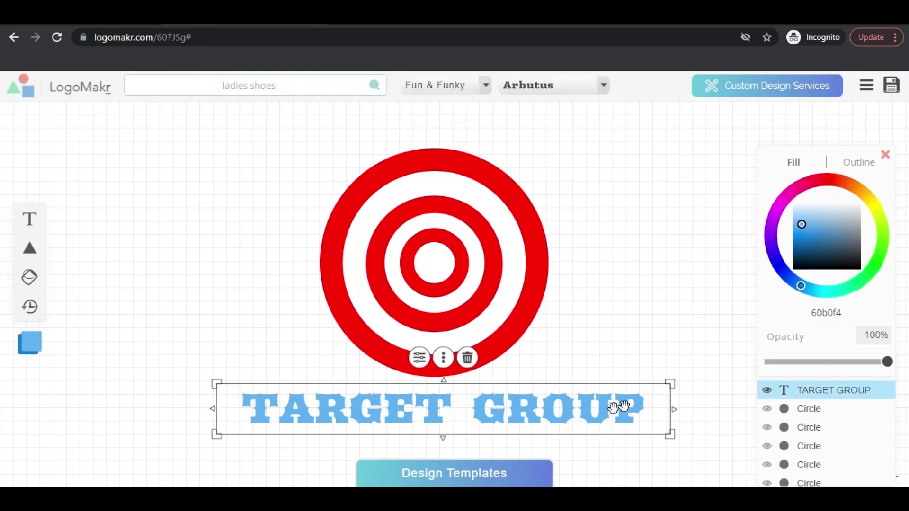
pyautogui.rightClick(830, 315)
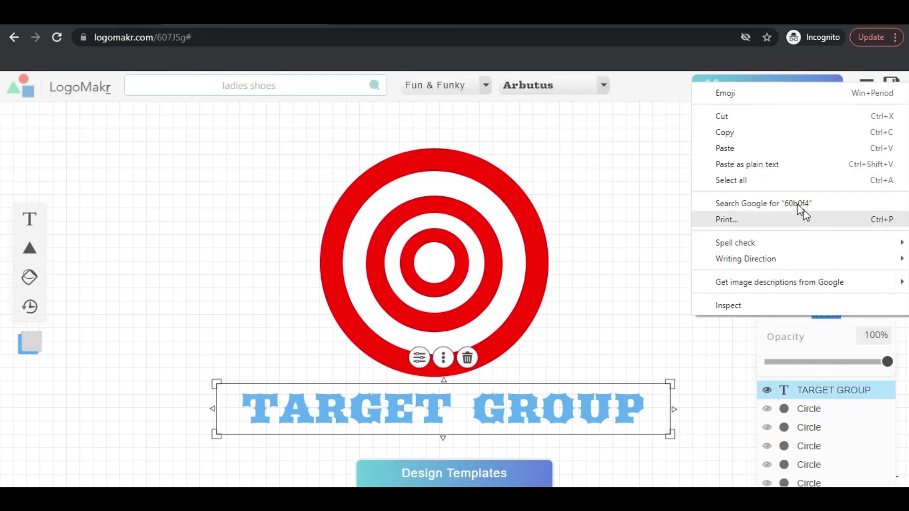
pyautogui.click(764, 145)
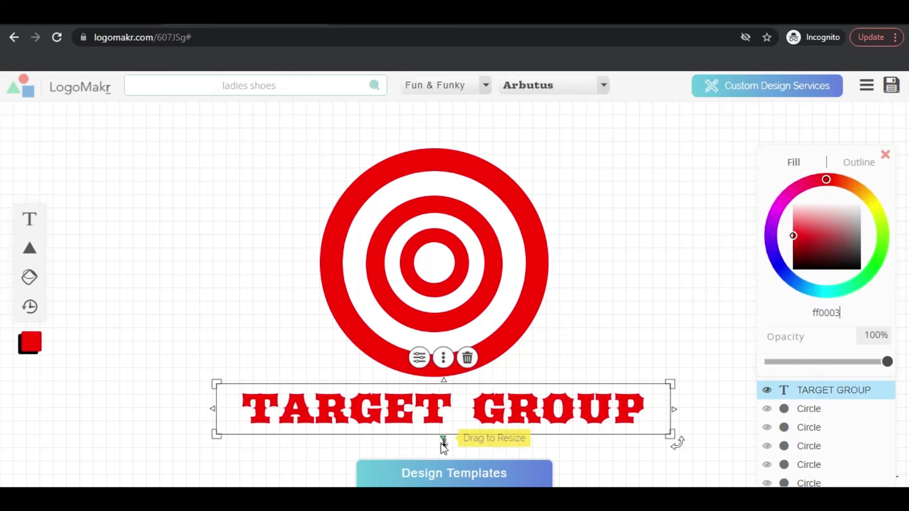
pyautogui.click(611, 280)
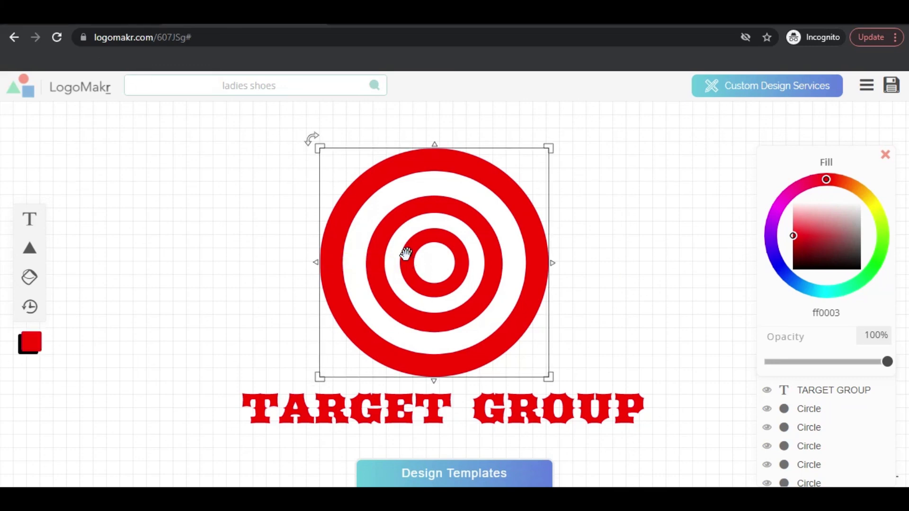
pyautogui.click(341, 410)
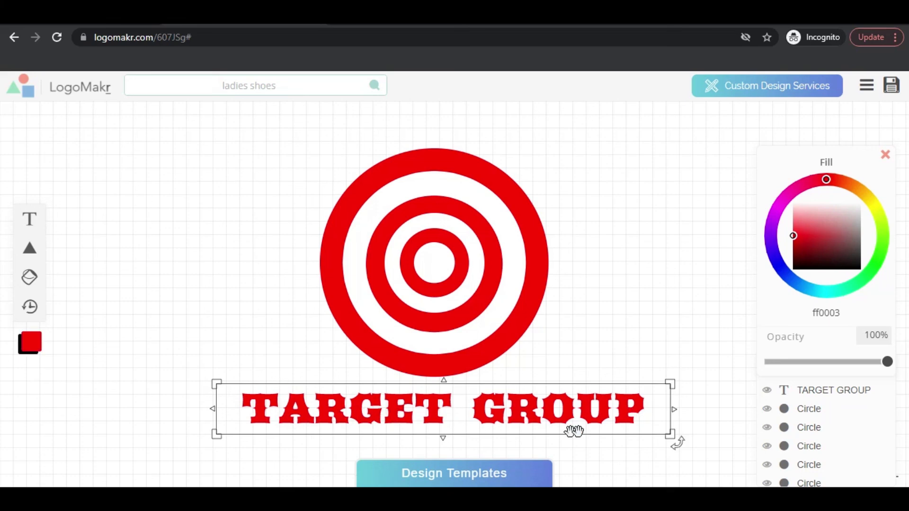
pyautogui.click(540, 222)
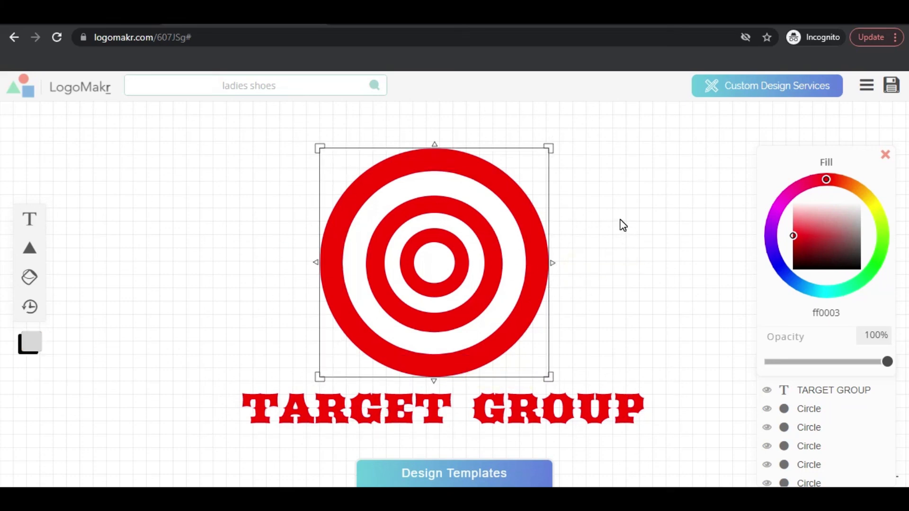
# Download the TARGET GROUP logo as the free low-resolution file and open the downloaded file, closing the download dialog when done
pyautogui.click(891, 89)
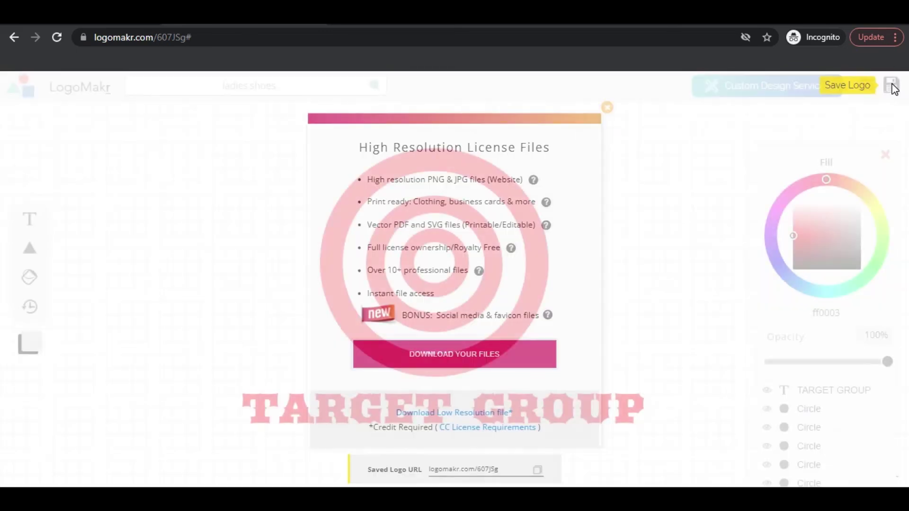
pyautogui.click(443, 418)
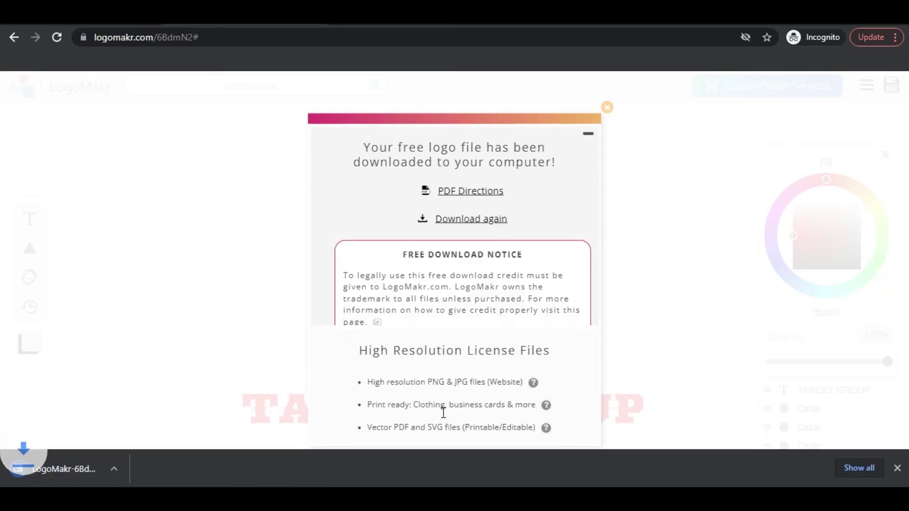
pyautogui.click(80, 464)
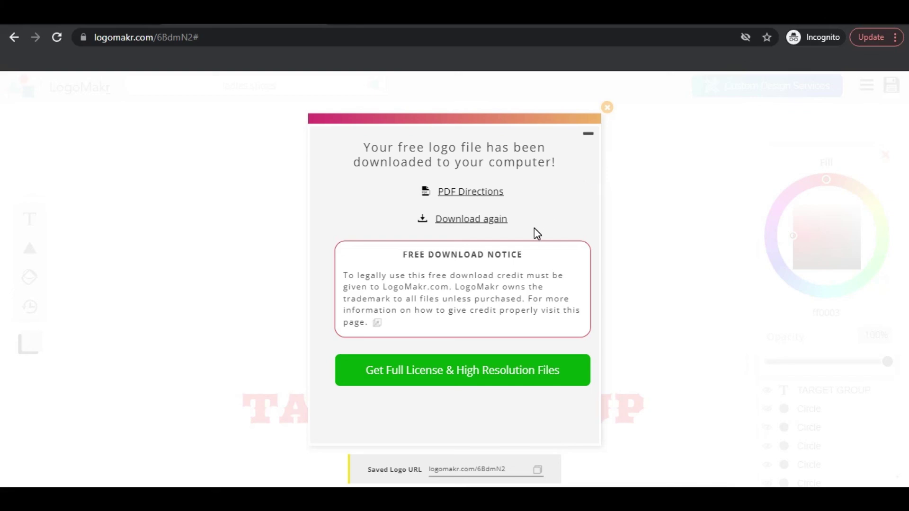
pyautogui.click(608, 109)
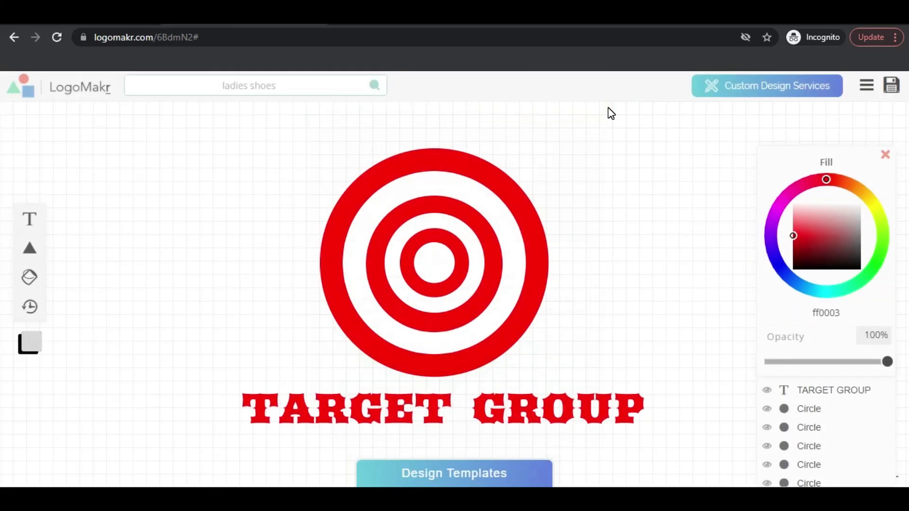